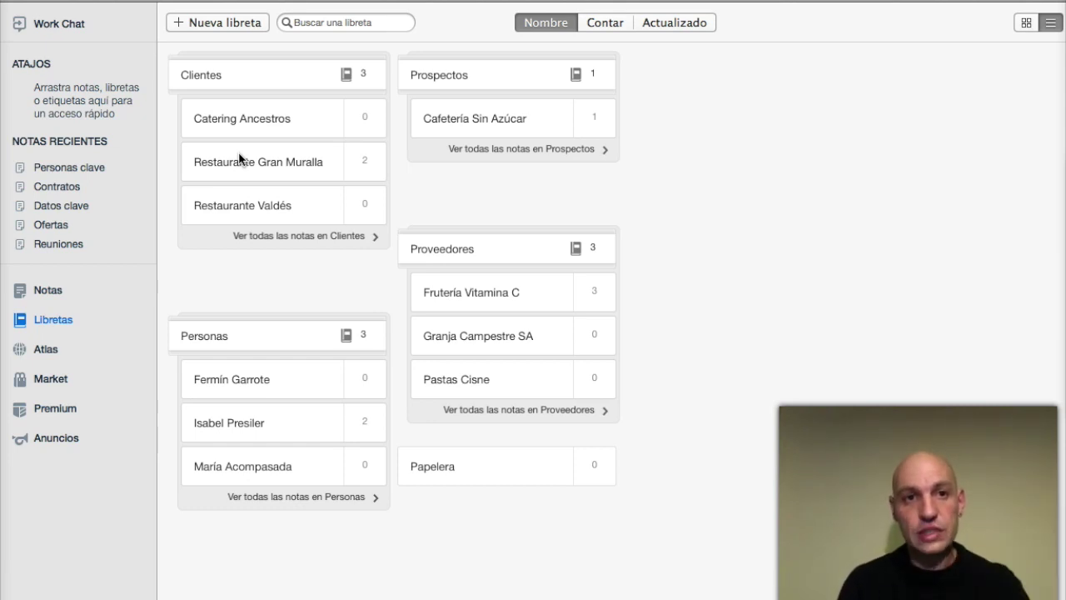
Open the Restaurante Gran Muralla notebook from the Clientes stack and dismiss the Evernote welcome guide
{"action": "mouse_move", "coordinate": [237, 166]}
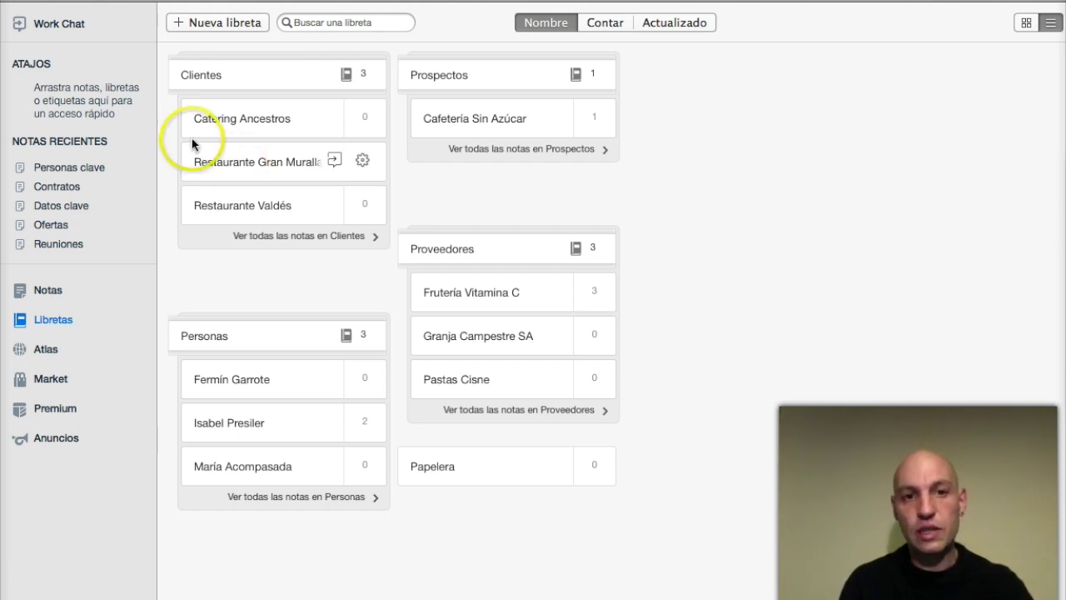
{"action": "mouse_move", "coordinate": [191, 138]}
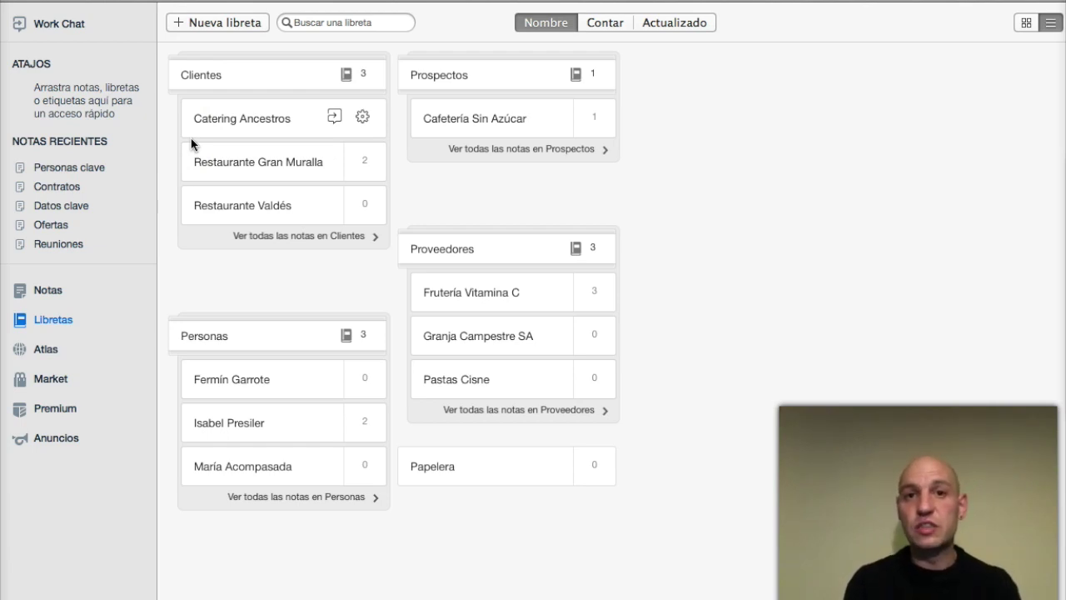
{"action": "left_click", "coordinate": [227, 157]}
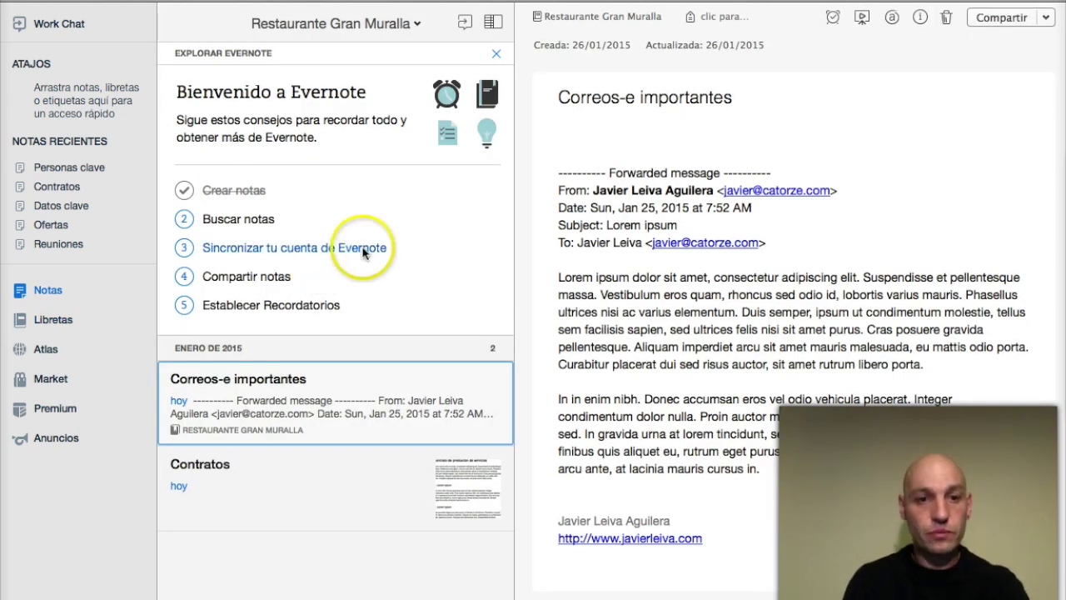
{"action": "left_click", "coordinate": [496, 55]}
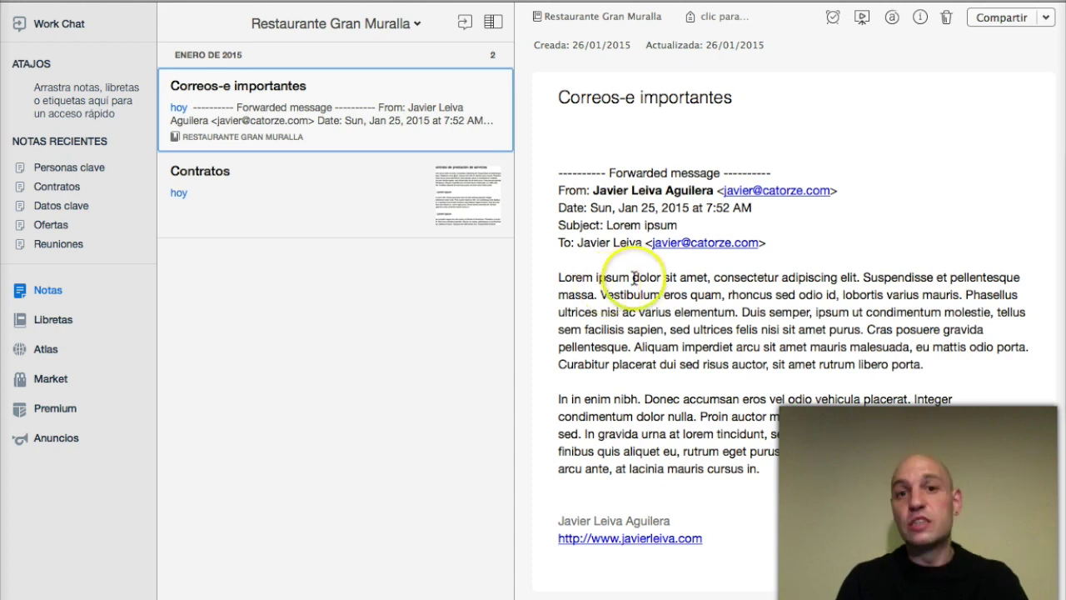
Insert a horizontal divider line above the forwarded message in the Correos-e importantes note
{"action": "left_click", "coordinate": [570, 99]}
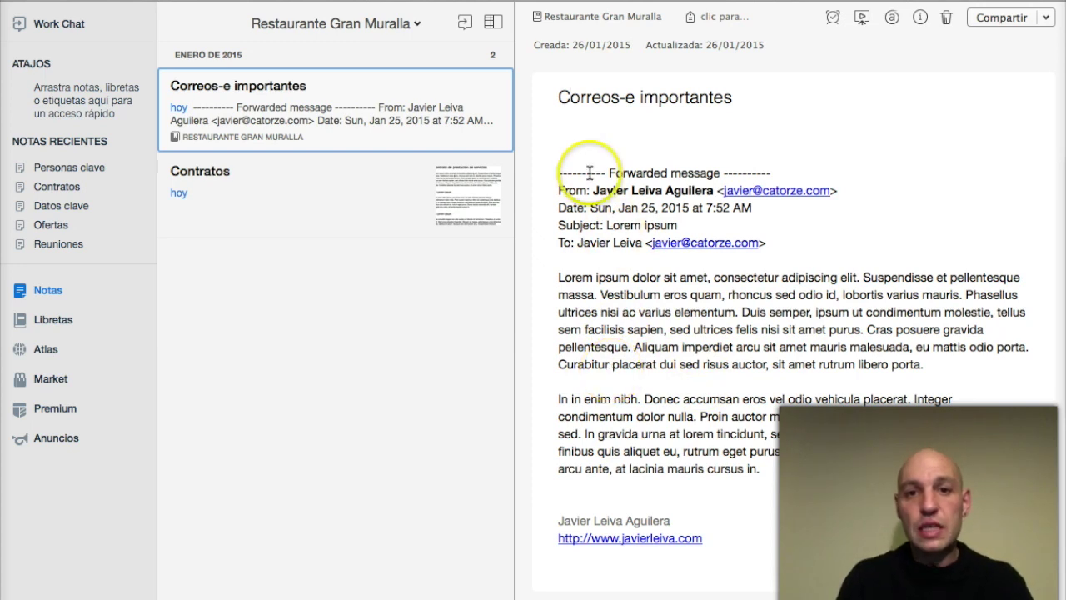
{"action": "left_click", "coordinate": [598, 139]}
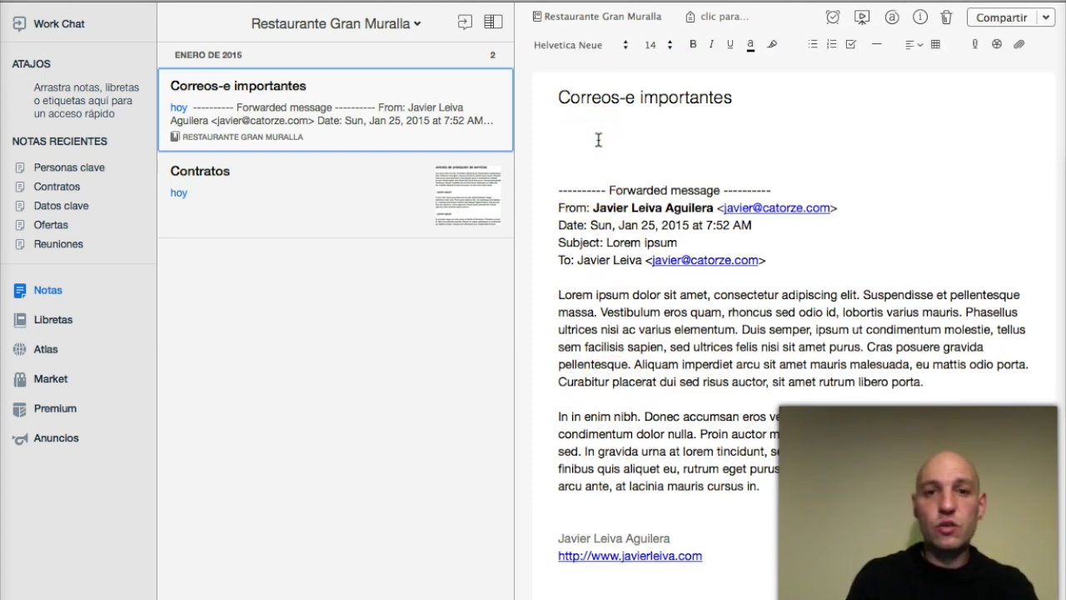
{"action": "left_click", "coordinate": [876, 44]}
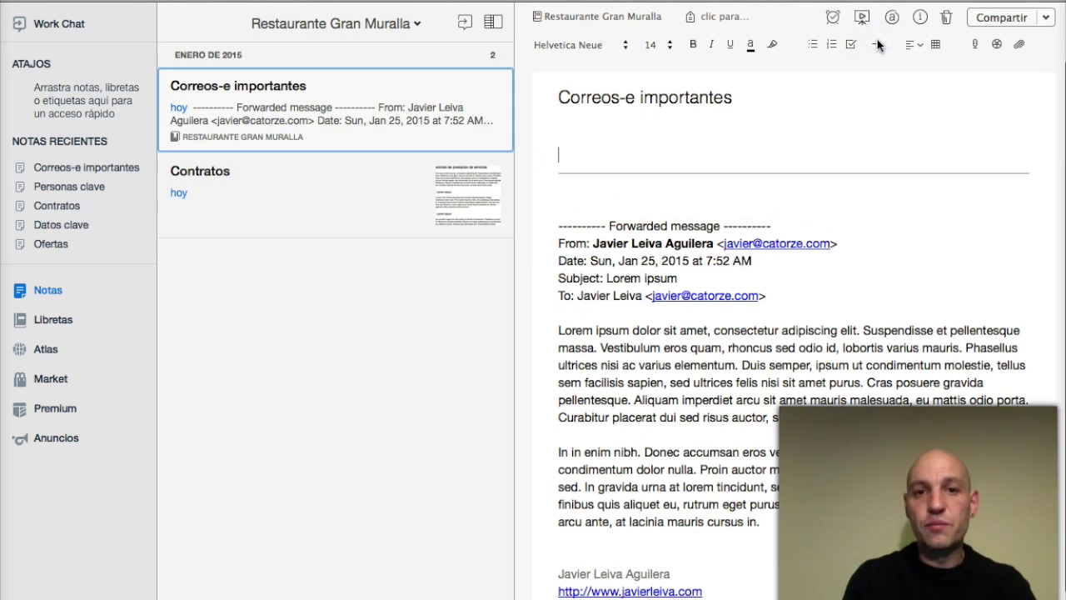
{"action": "key", "text": "Down"}
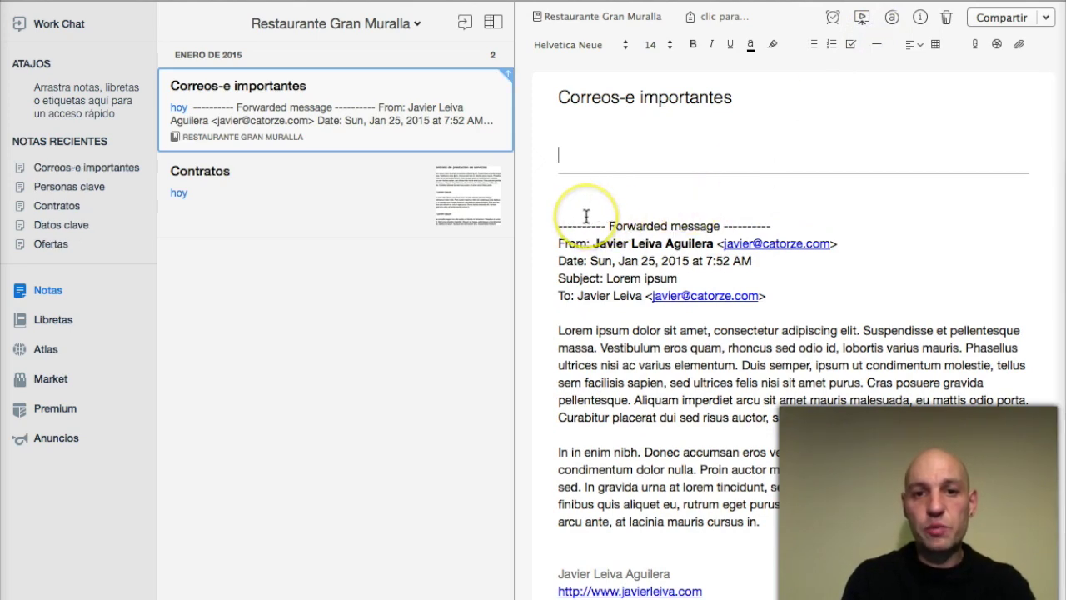
Duplicate the whole forwarded message by pasting a copy of it above the divider line
{"action": "left_click_drag", "start_coordinate": [586, 217], "coordinate": [728, 575]}
{"action": "key", "text": "super+c"}
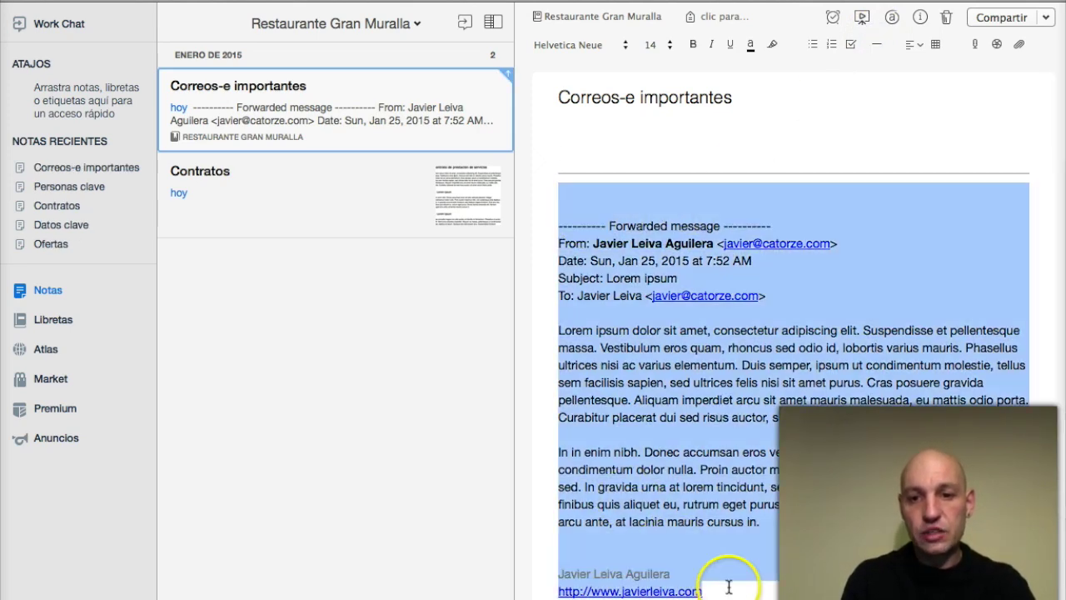
{"action": "left_click", "coordinate": [592, 140]}
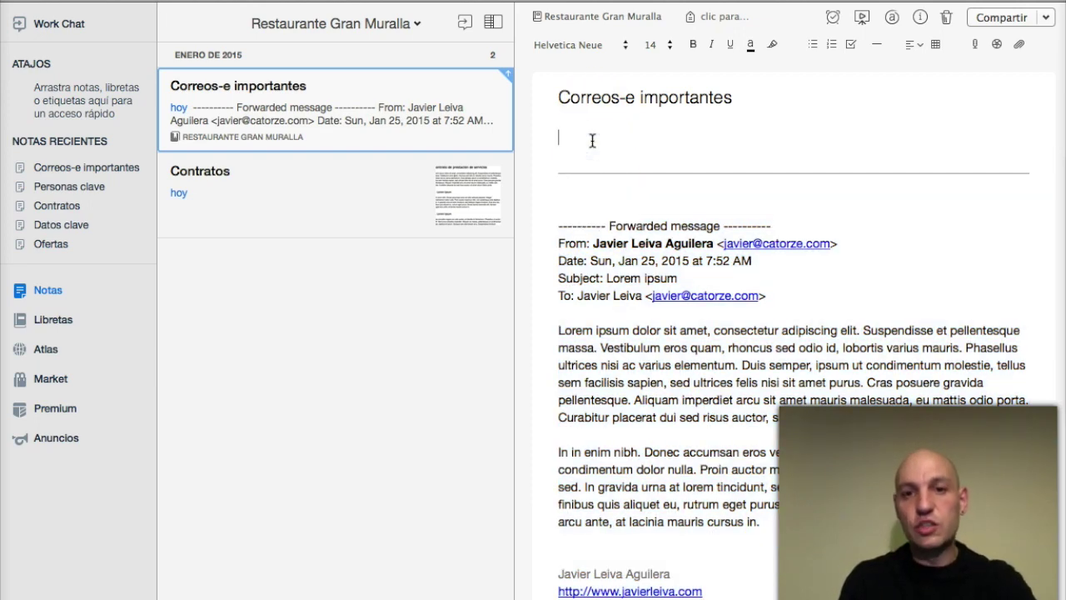
{"action": "key", "text": "super+v"}
{"action": "scroll", "coordinate": [648, 204], "scroll_direction": "down", "scroll_amount": 5}
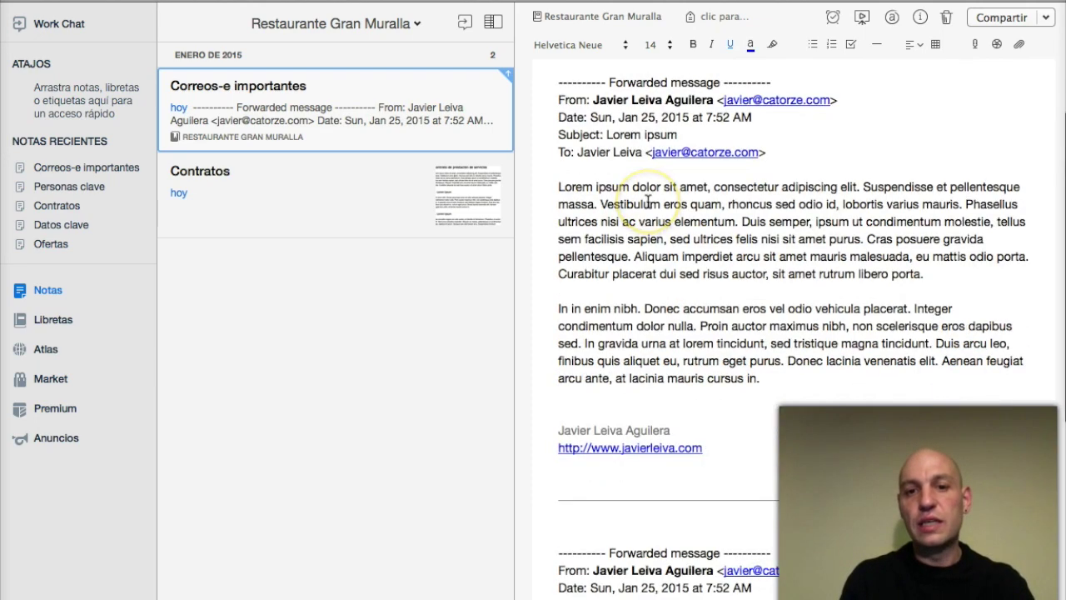
{"action": "scroll", "coordinate": [648, 203], "scroll_direction": "up", "scroll_amount": 5}
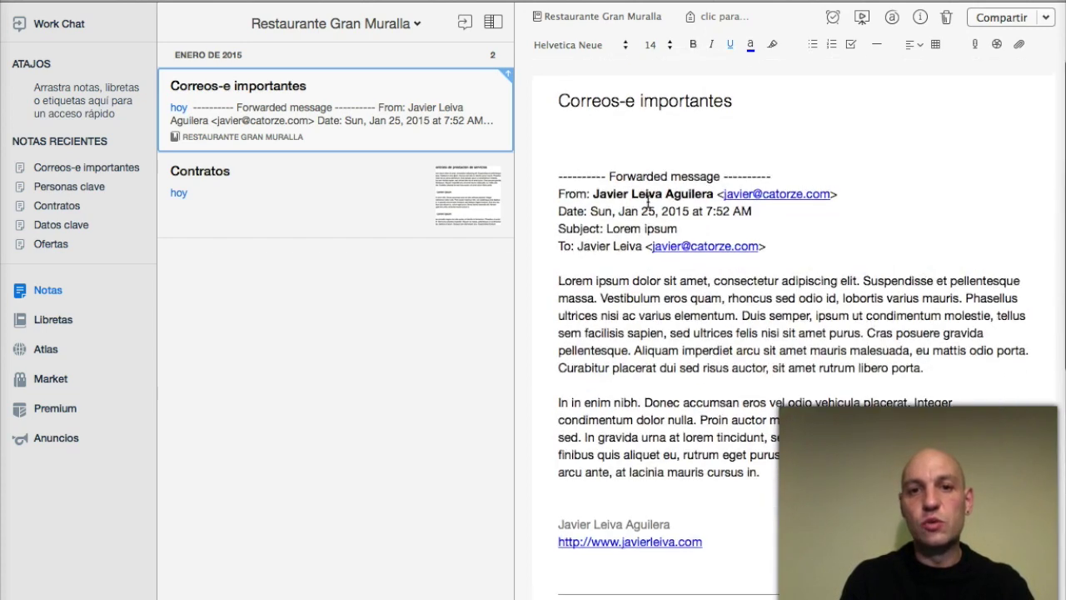
Change the day in the upper forwarded message's date to Jan 26
{"action": "left_click", "coordinate": [648, 204]}
{"action": "key", "text": "BackSpace"}
{"action": "type", "text": "6"}
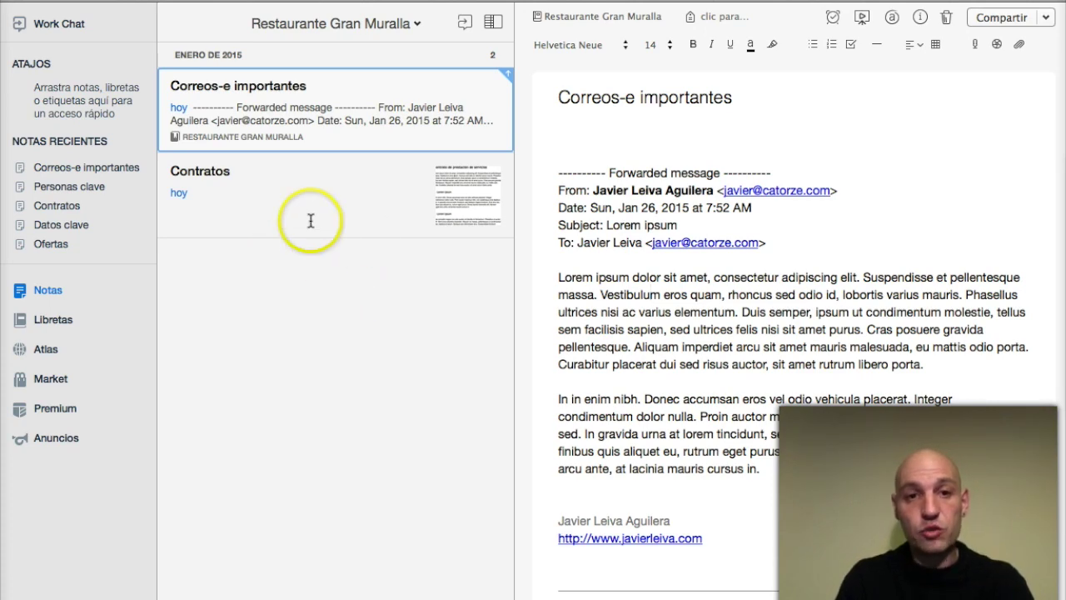
Open the Contratos note in the same notebook to view the service contract
{"action": "left_click", "coordinate": [236, 193]}
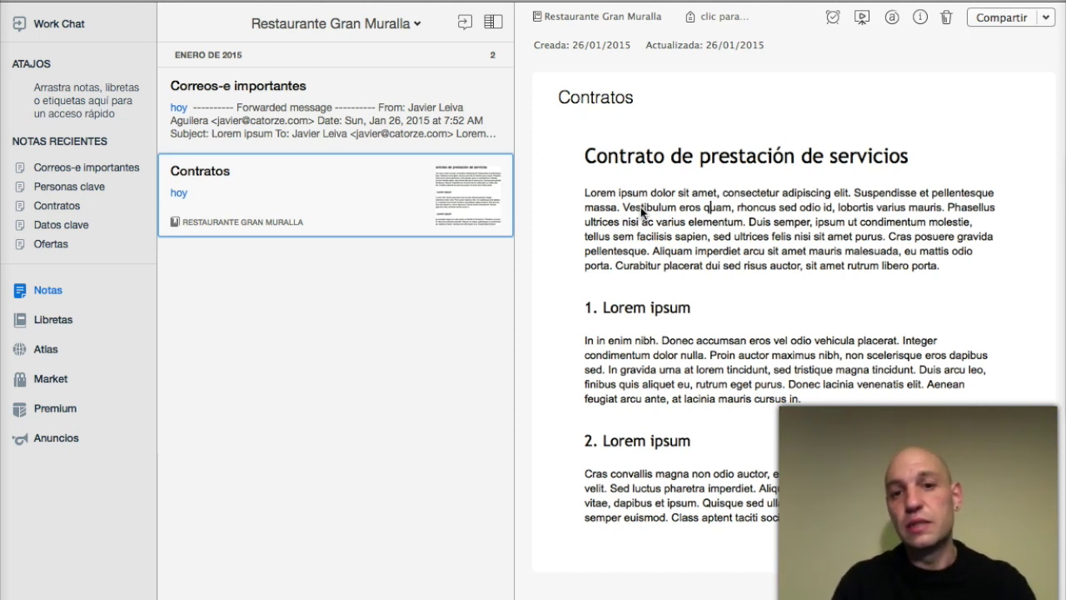
{"action": "left_click", "coordinate": [434, 254]}
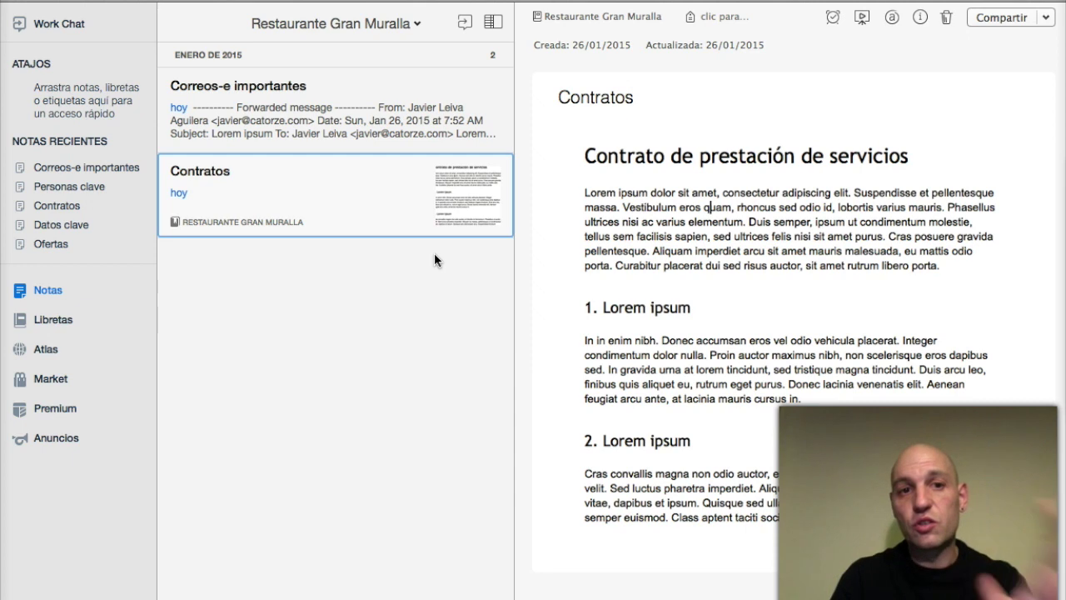
{"action": "left_click", "coordinate": [384, 282]}
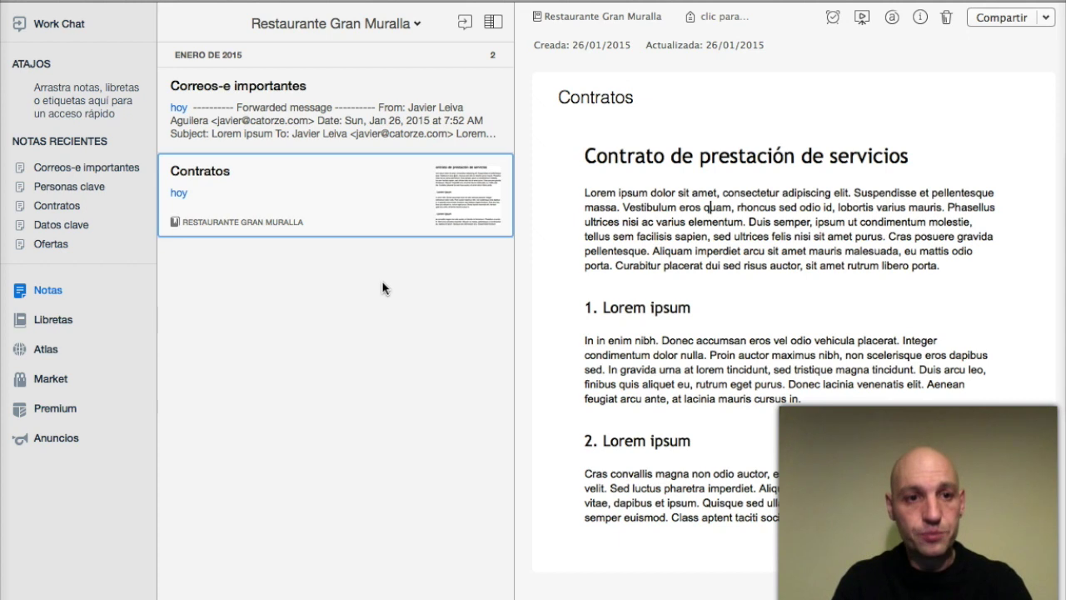
In the Personas clave note of the Cafetería Sin Azúcar notebook, add a "Cumpleaños:" line with the first contact's birthday below their e-mail
{"action": "left_click", "coordinate": [57, 320]}
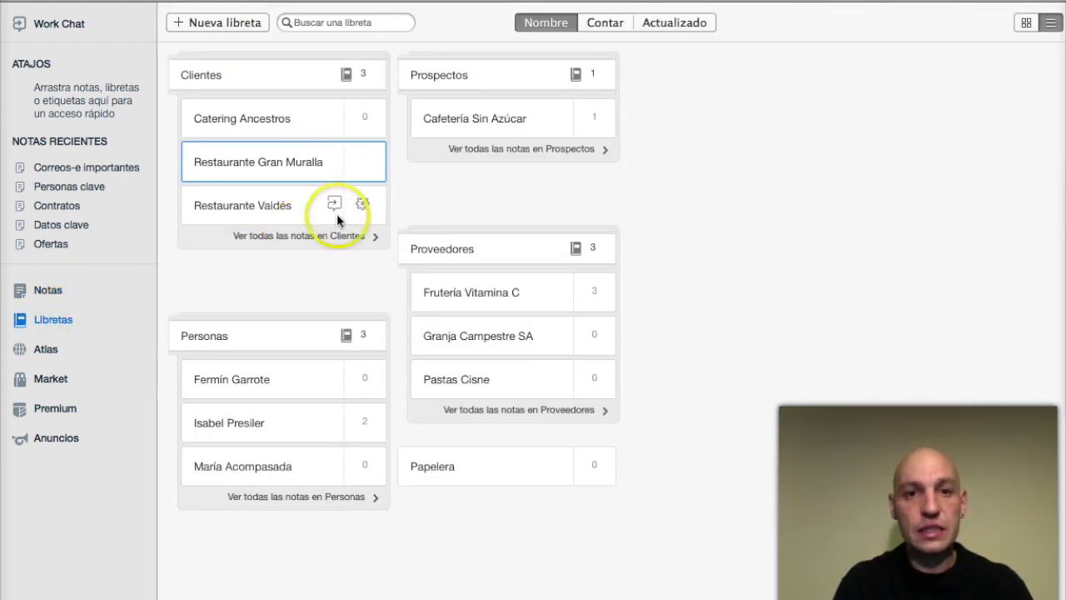
{"action": "left_click", "coordinate": [493, 114]}
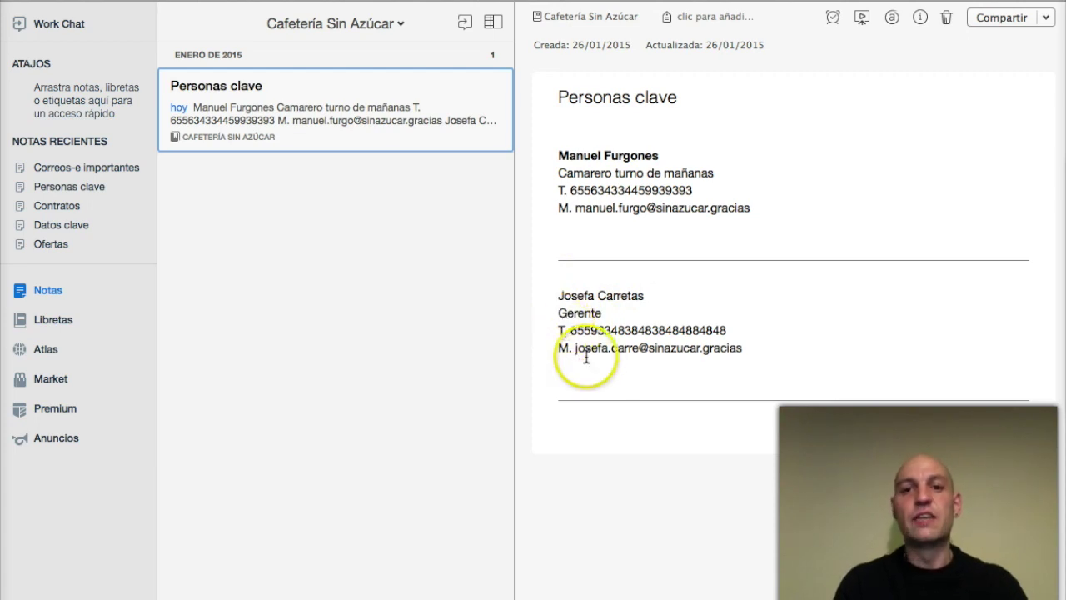
{"action": "left_click", "coordinate": [565, 232]}
{"action": "key", "text": "Return"}
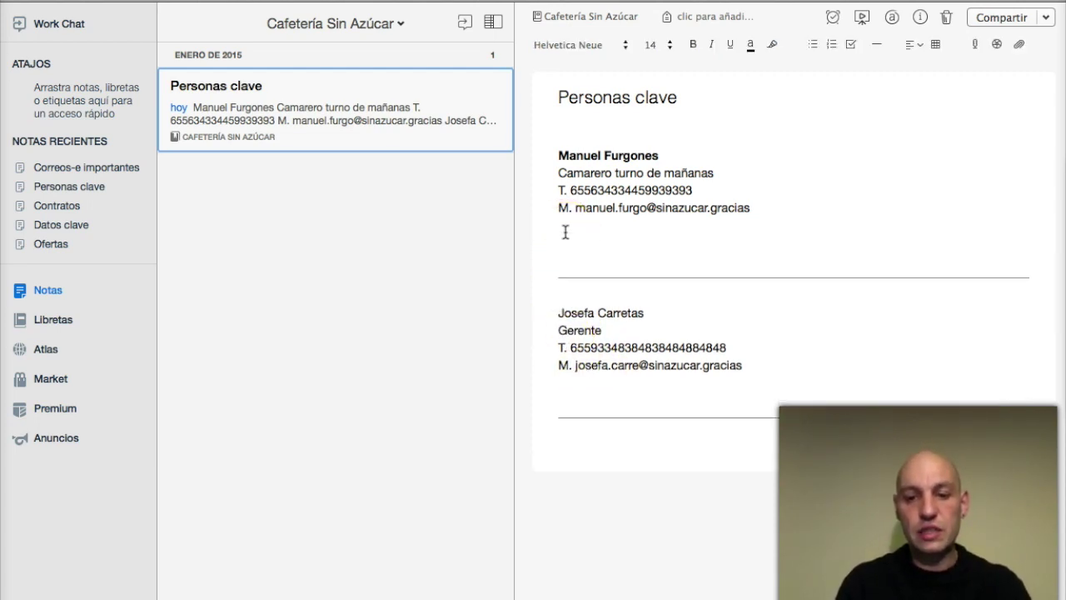
{"action": "key", "text": "BackSpace"}
{"action": "type", "text": "Cumpleaños_"}
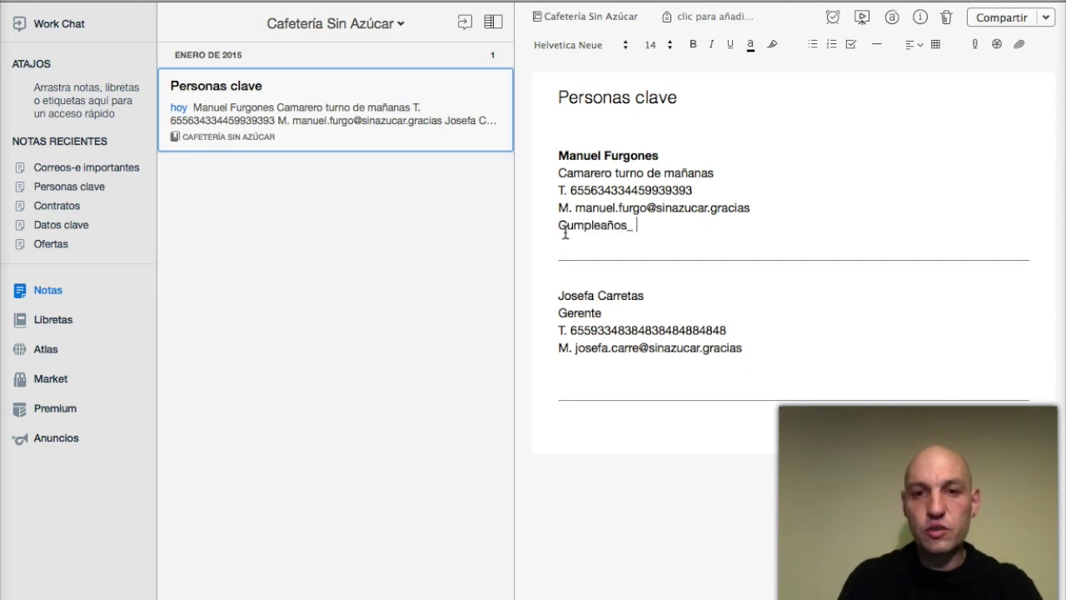
{"action": "key", "text": "BackSpace"}
{"action": "key", "text": "BackSpace"}
{"action": "type", "text": ": 3 s"}
{"action": "key", "text": "BackSpace"}
{"action": "type", "text": "sep"}
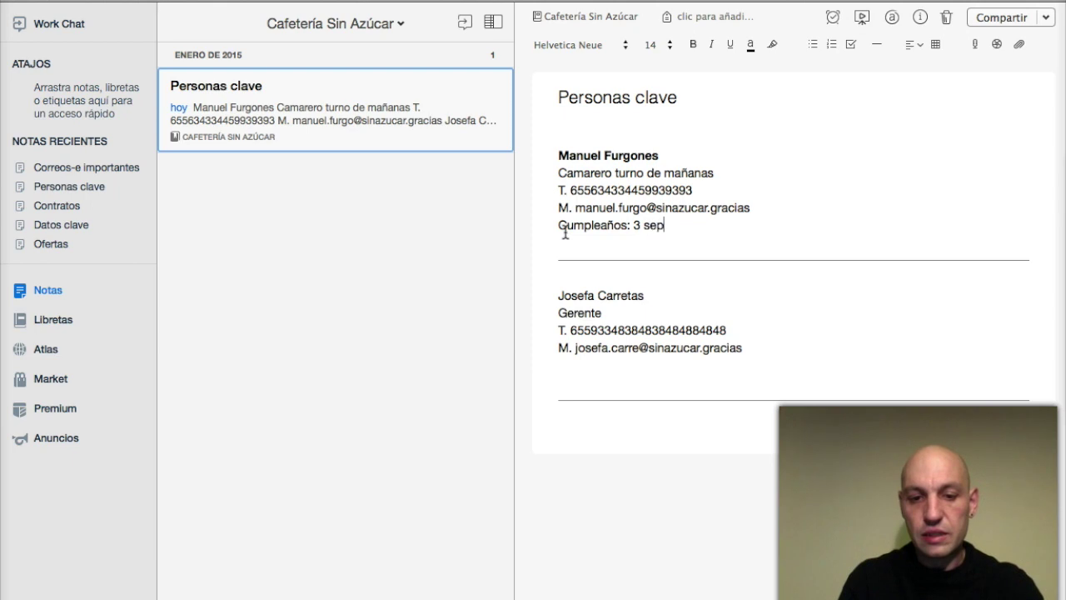
{"action": "type", "text": "tiembre"}
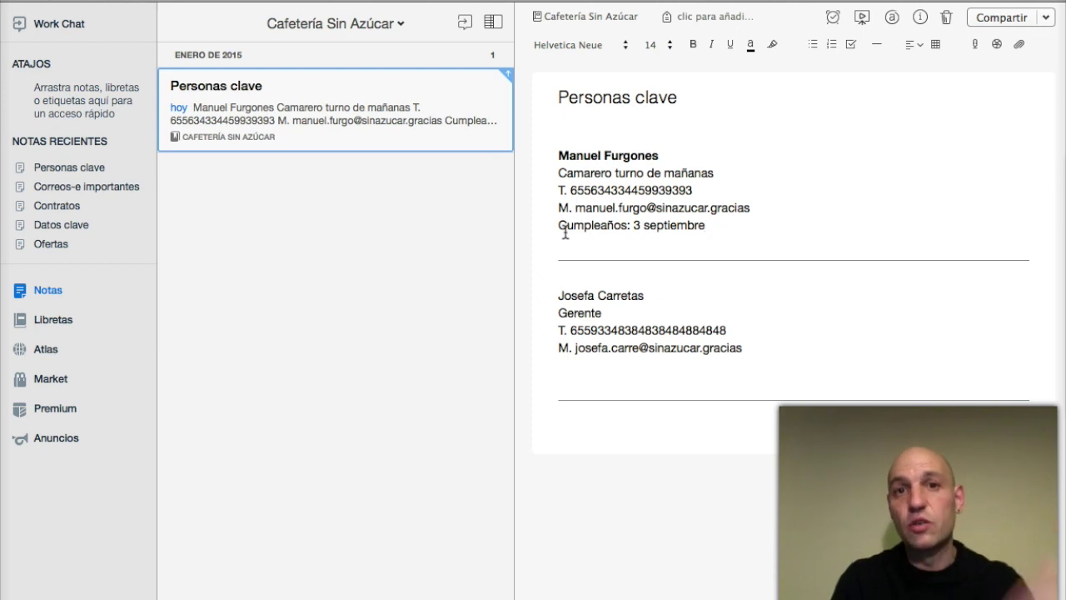
Add a blank line below the first contact's birthday and place the cursor after the second contact's e-mail
{"action": "key", "text": "Return"}
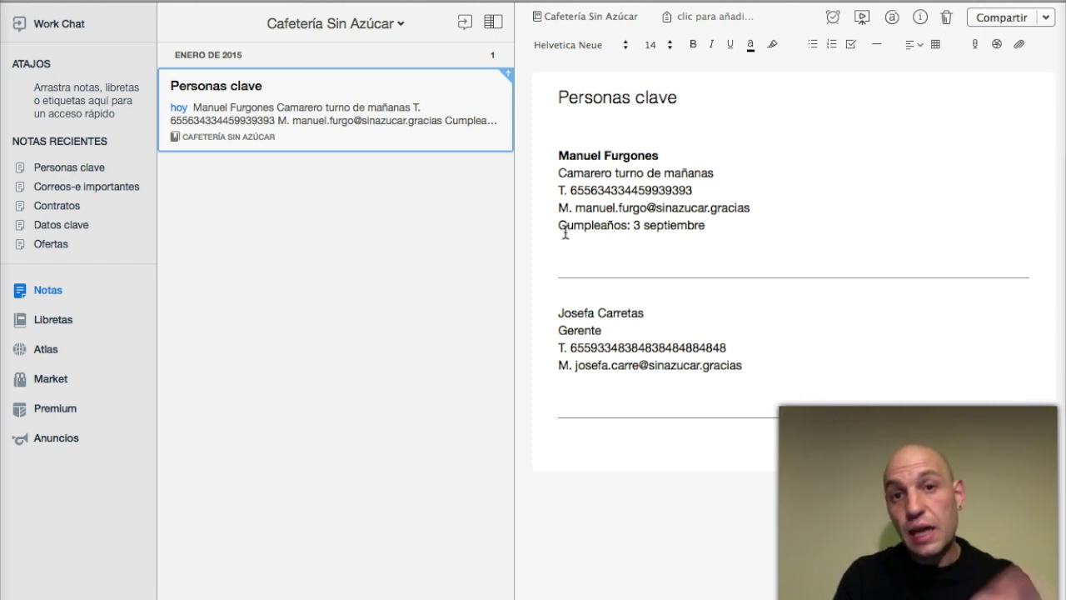
{"action": "left_click", "coordinate": [565, 237]}
{"action": "left_click", "coordinate": [578, 374]}
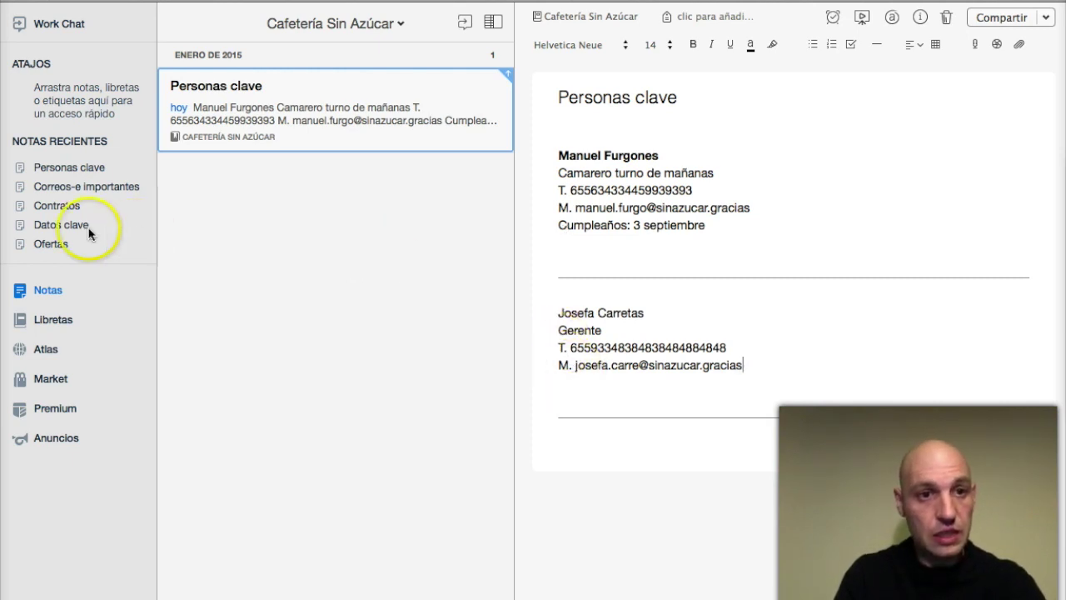
Start an entry dated 25.1.15 in the Llamadas note of the Frutería Vitamina C notebook
{"action": "left_click", "coordinate": [40, 321]}
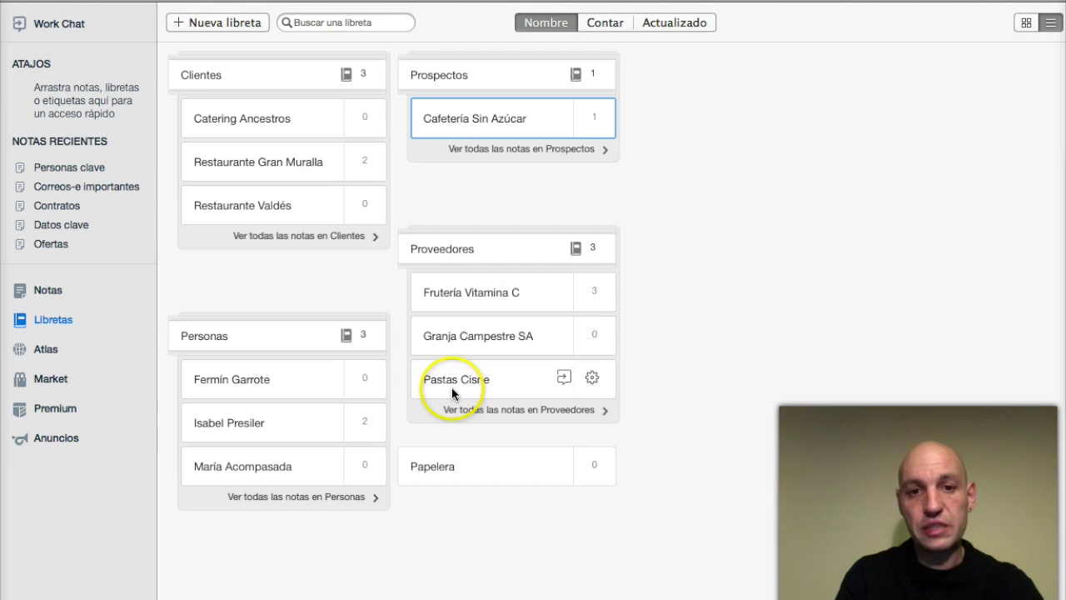
{"action": "double_click", "coordinate": [454, 293]}
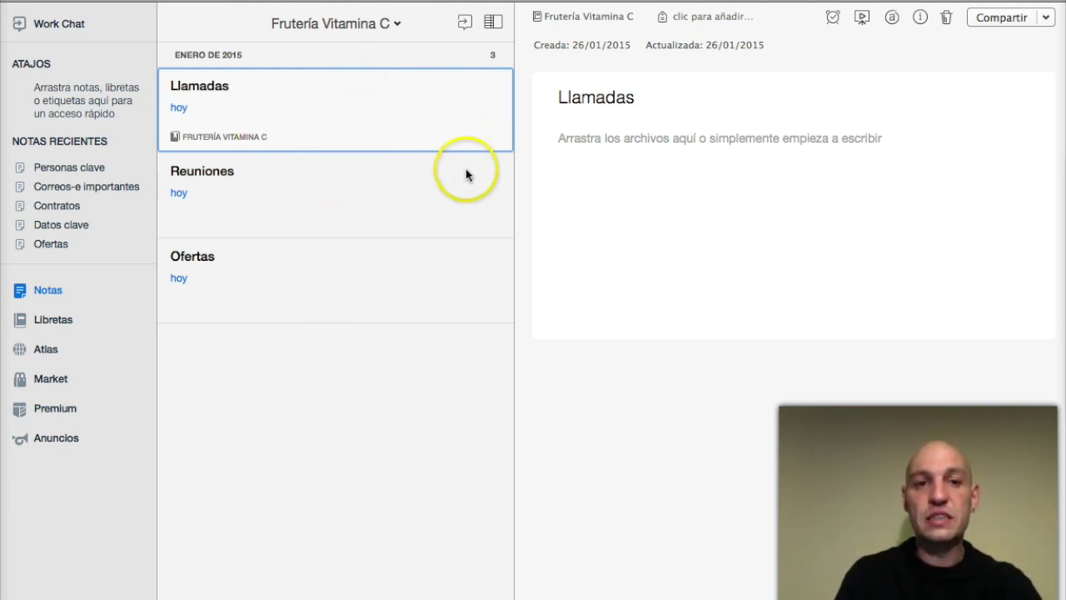
{"action": "left_click", "coordinate": [656, 175]}
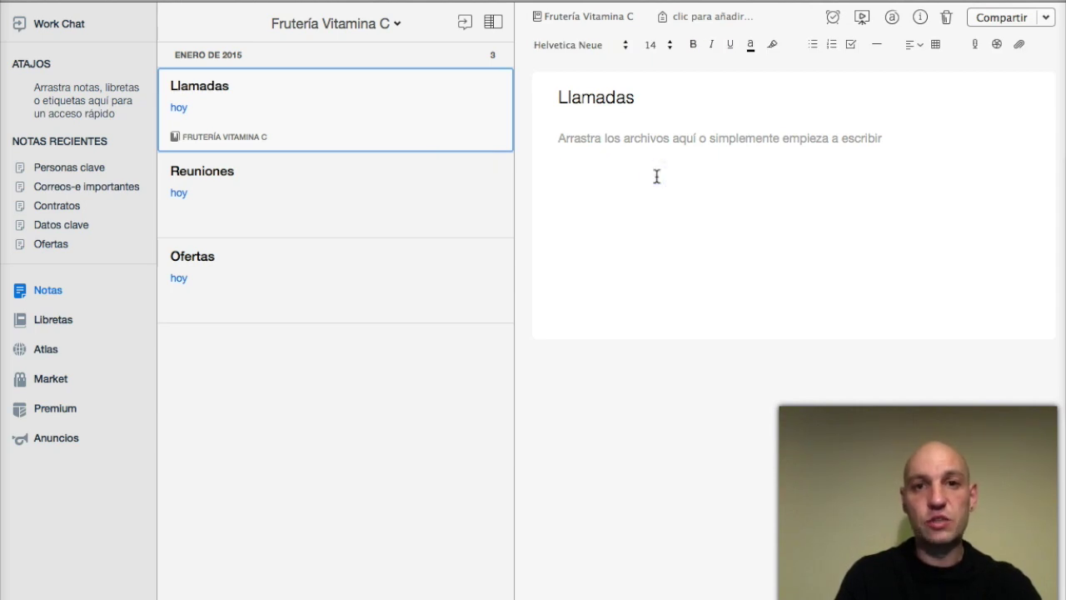
{"action": "left_click", "coordinate": [640, 182]}
{"action": "key", "text": "Return"}
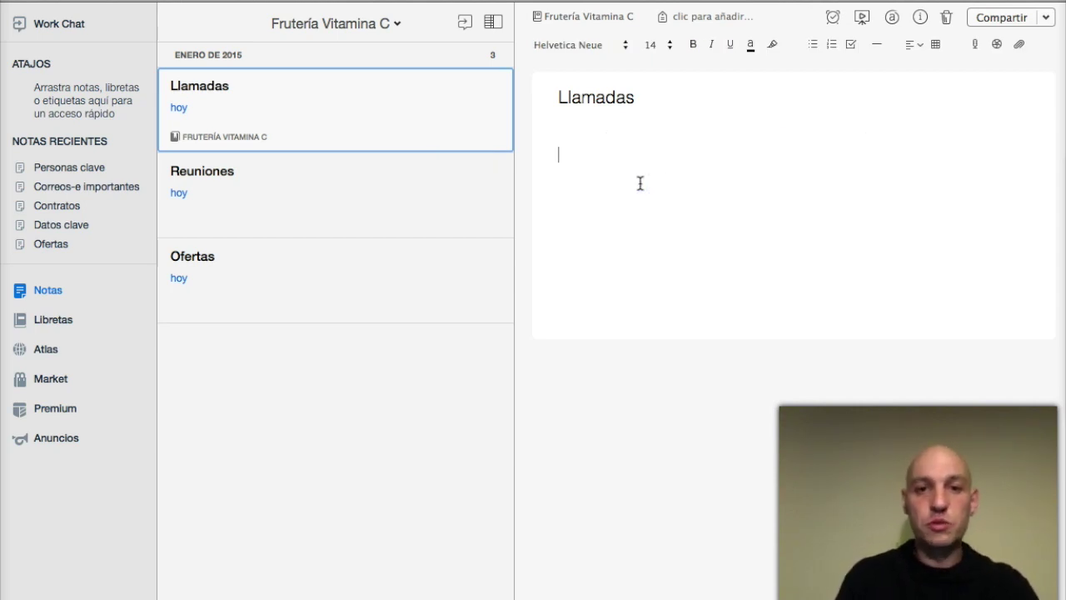
{"action": "type", "text": "25."}
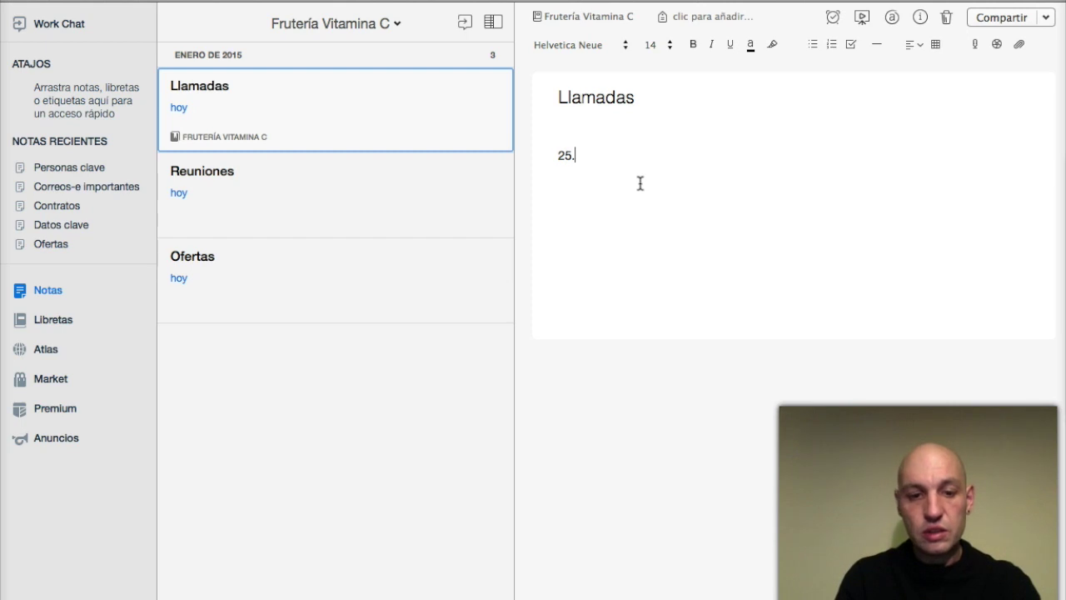
{"action": "type", "text": "1.15 "}
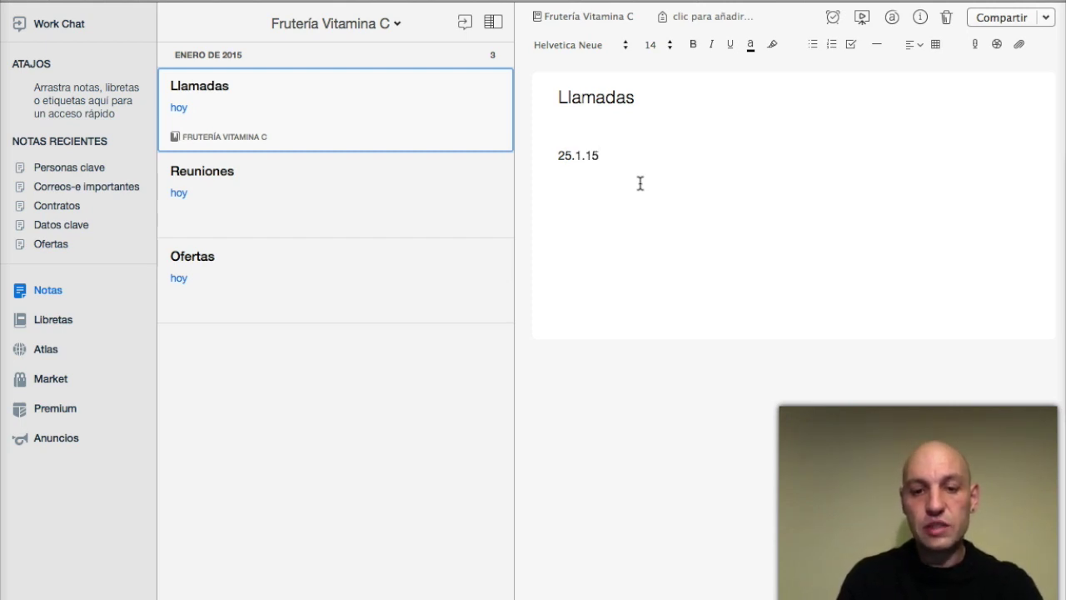
Below the date, write "Me llama el gerente y me dice que no van a poder entregar el pedid" followed by the order number
{"action": "type", "text": "Me llama el ger"}
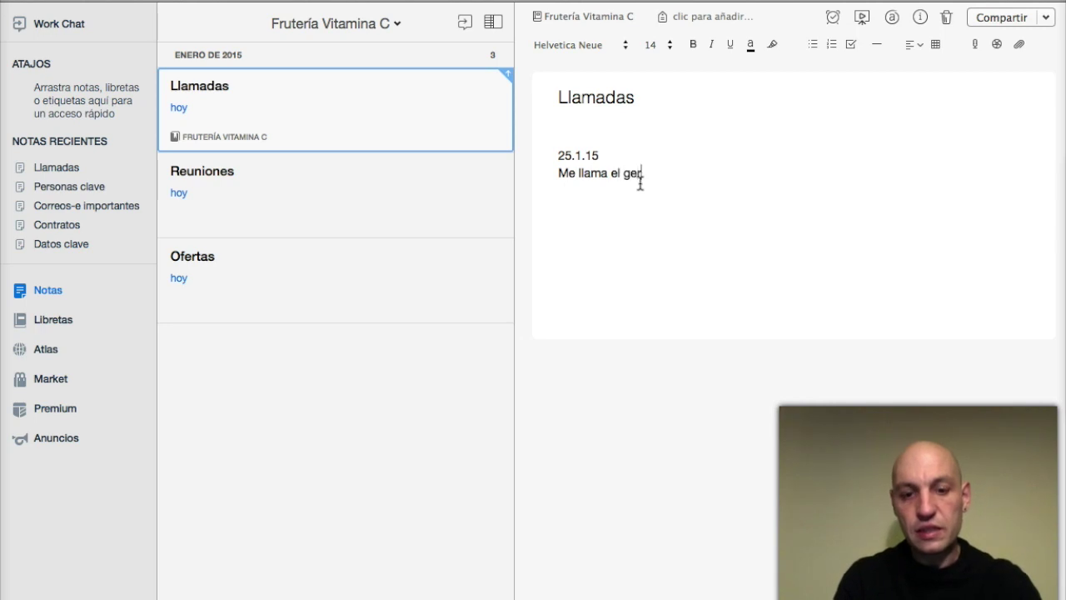
{"action": "type", "text": "ente y me dic"}
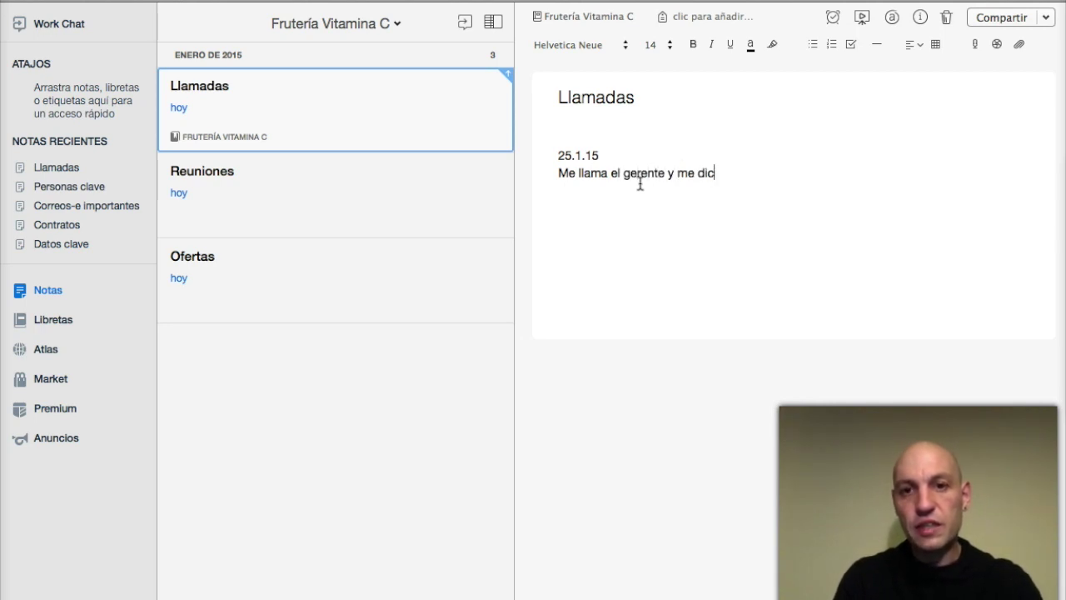
{"action": "type", "text": "e que no van a"}
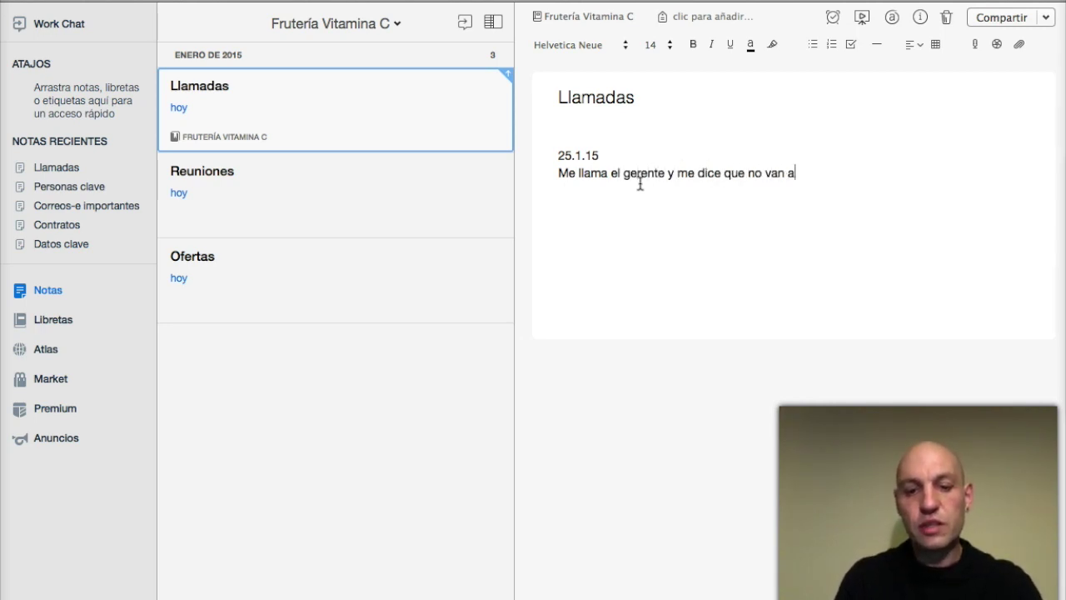
{"action": "type", "text": " poder entregar el pedid"}
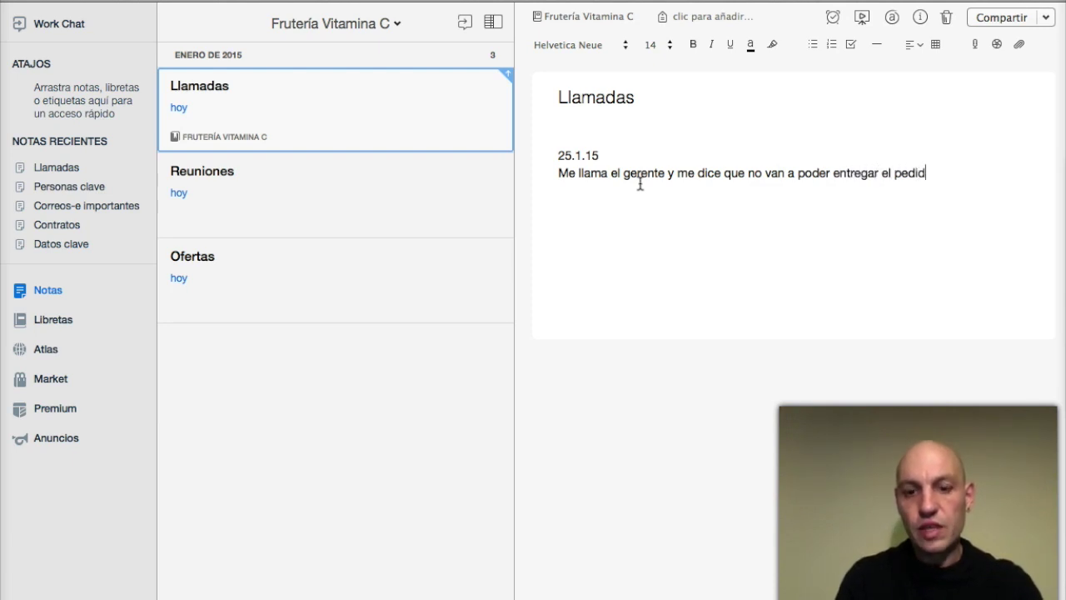
{"action": "type", "text": " 315445G."}
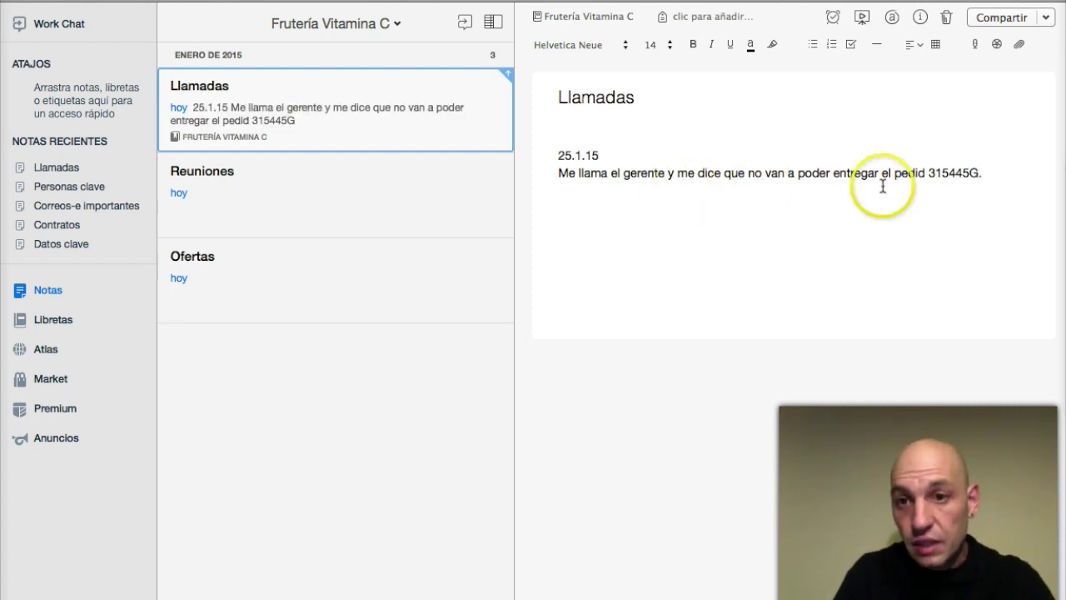
Correct "pedid" to "pedido" in the Llamadas note and start an "Acuerdo:" line below, separated by a blank line
{"action": "type", "text": "o"}
{"action": "left_click", "coordinate": [988, 172]}
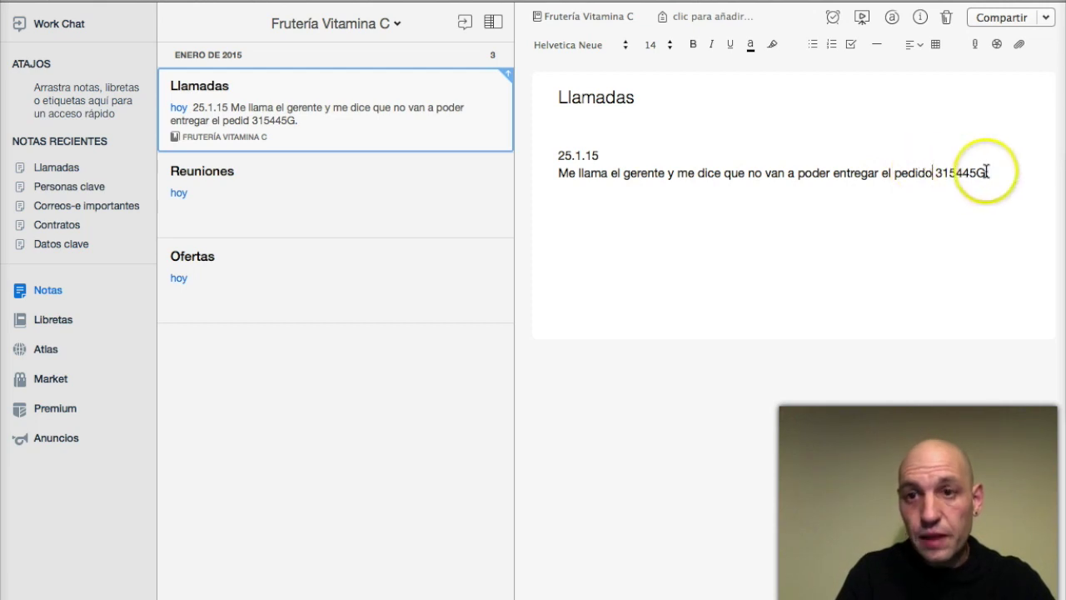
{"action": "key", "text": "Return"}
{"action": "key", "text": "Return"}
{"action": "type", "text": "Acuerdo: "}
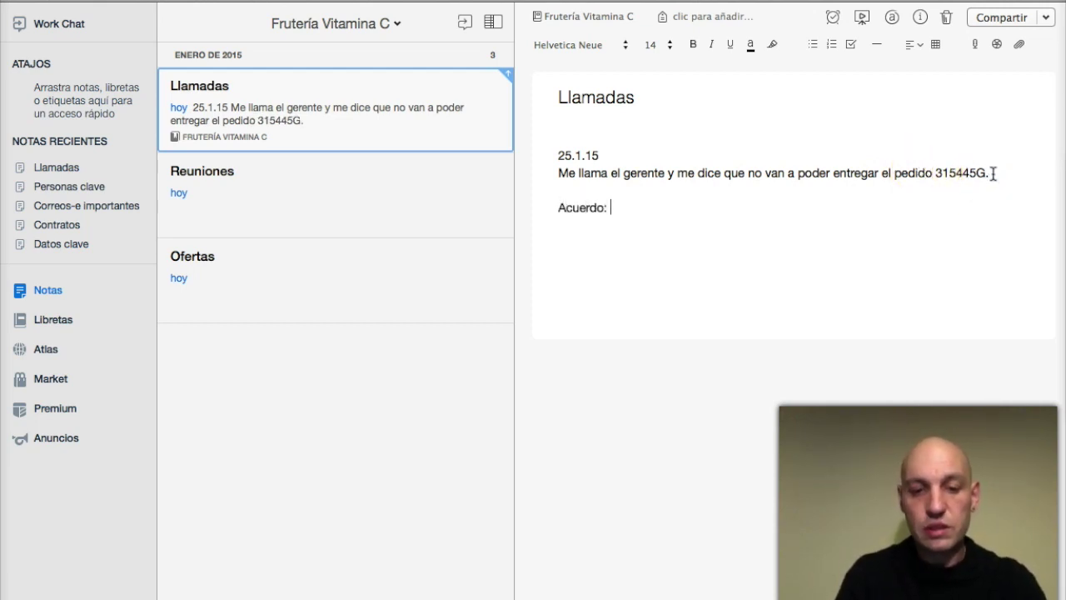
Write the agreement as "posponemos 3 días y hacen descuento del 1%" and leave a blank line below it
{"action": "type", "text": "posponemos"}
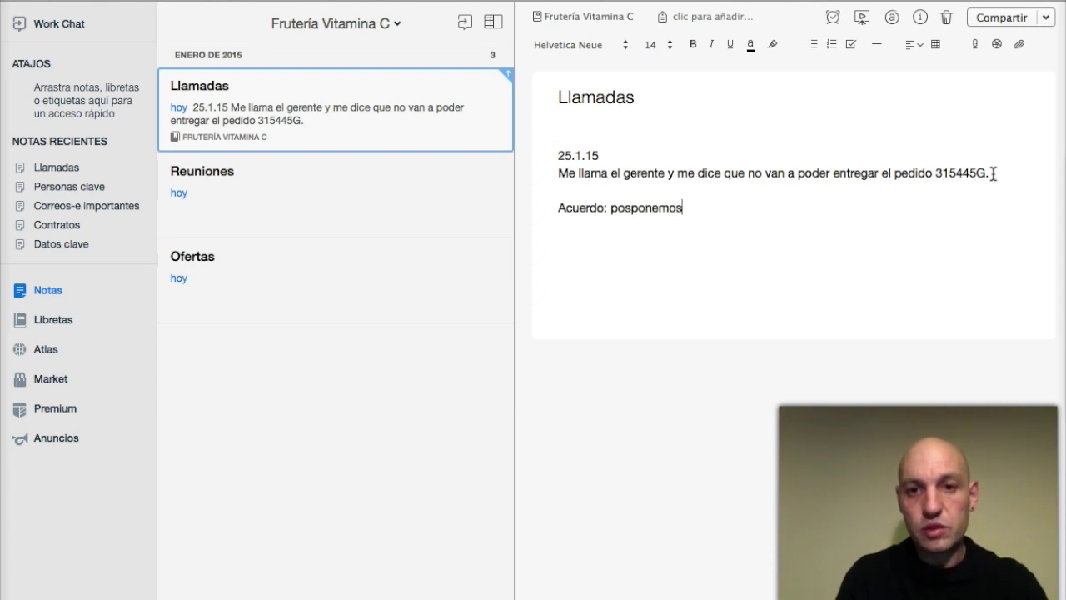
{"action": "type", "text": " 3 días "}
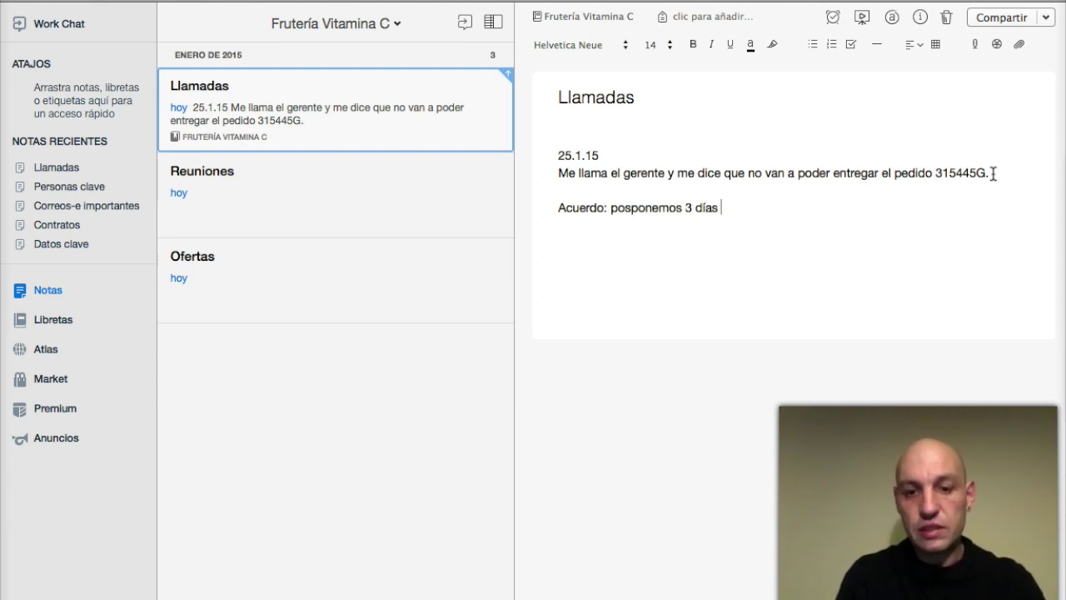
{"action": "type", "text": "y hacen descuento"}
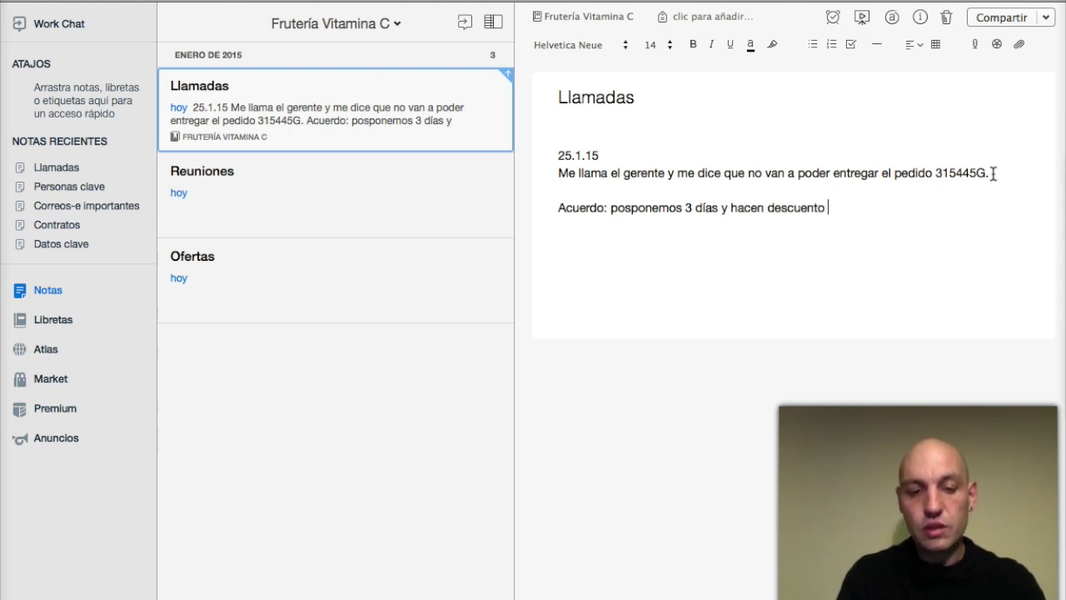
{"action": "type", "text": " del 1%"}
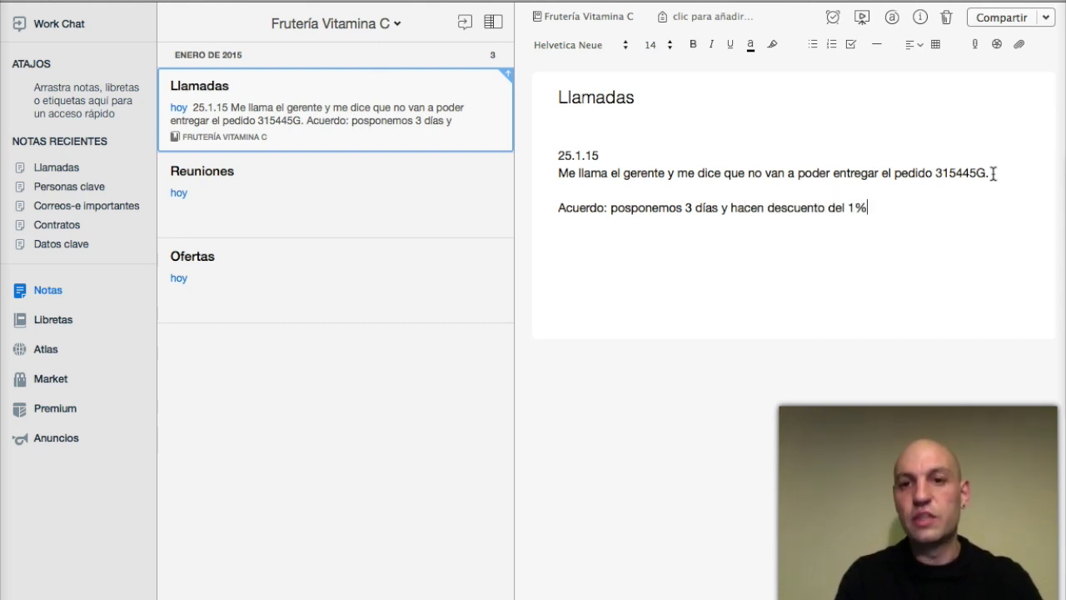
{"action": "key", "text": "Return"}
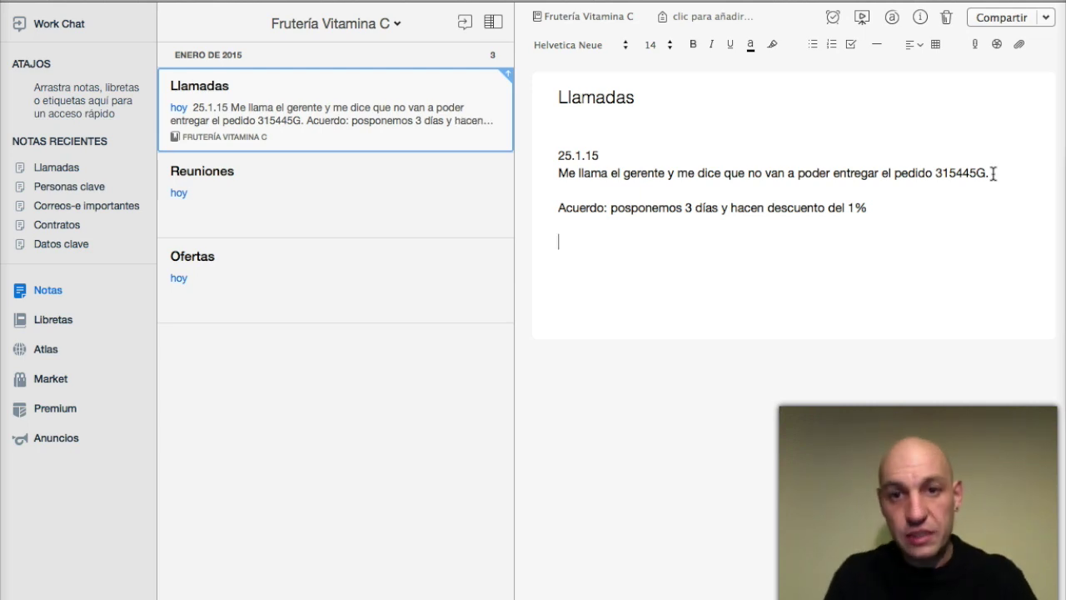
{"action": "left_click", "coordinate": [992, 196]}
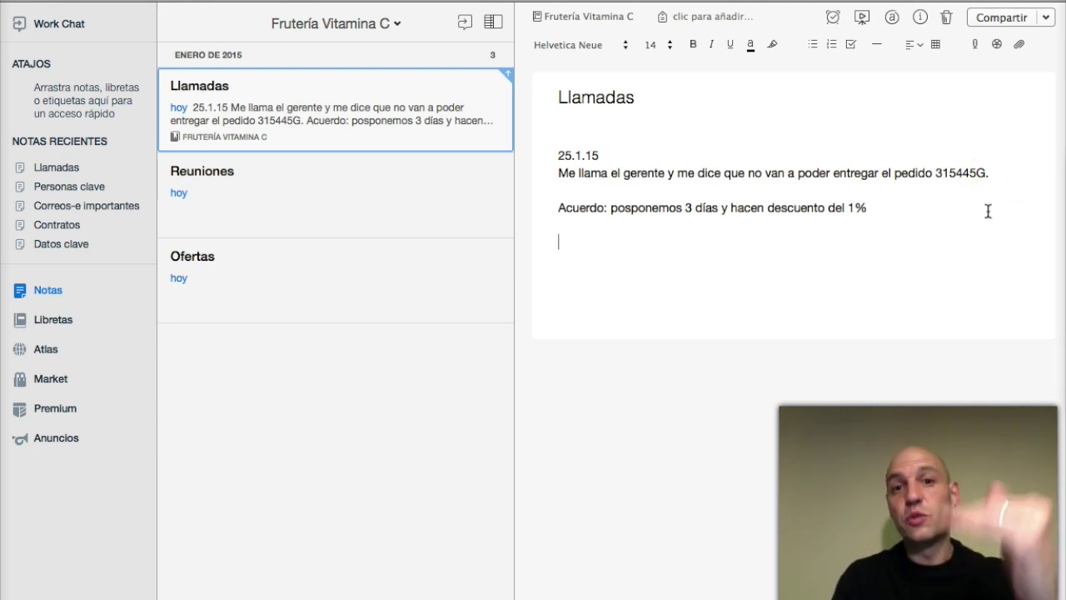
{"action": "left_click", "coordinate": [614, 229]}
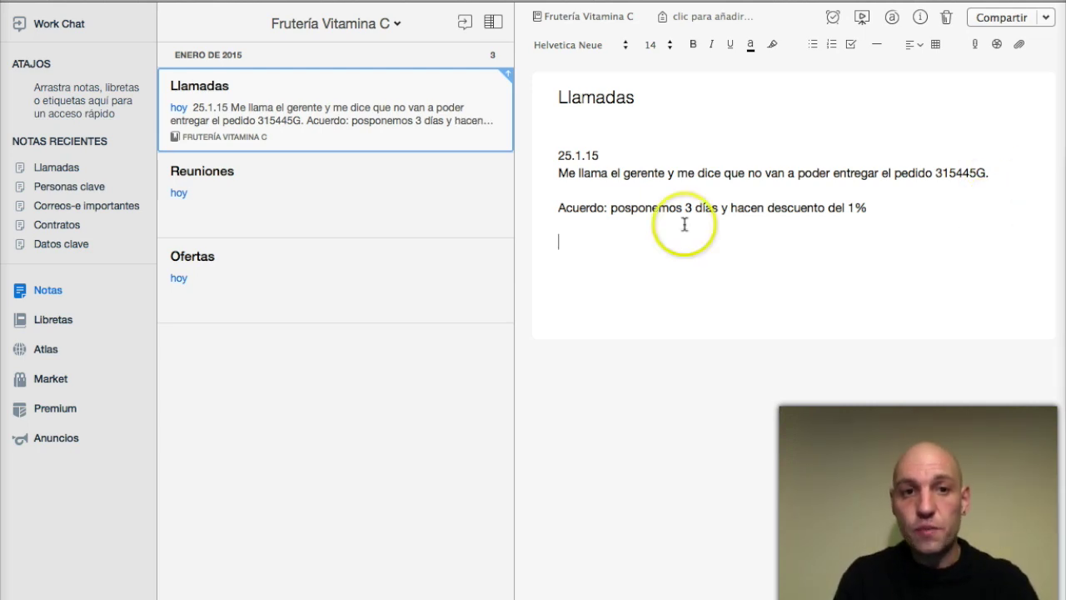
View the Reuniones and Ofertas notes of the Frutería Vitamina C notebook
{"action": "left_click", "coordinate": [353, 203]}
{"action": "left_click", "coordinate": [317, 262]}
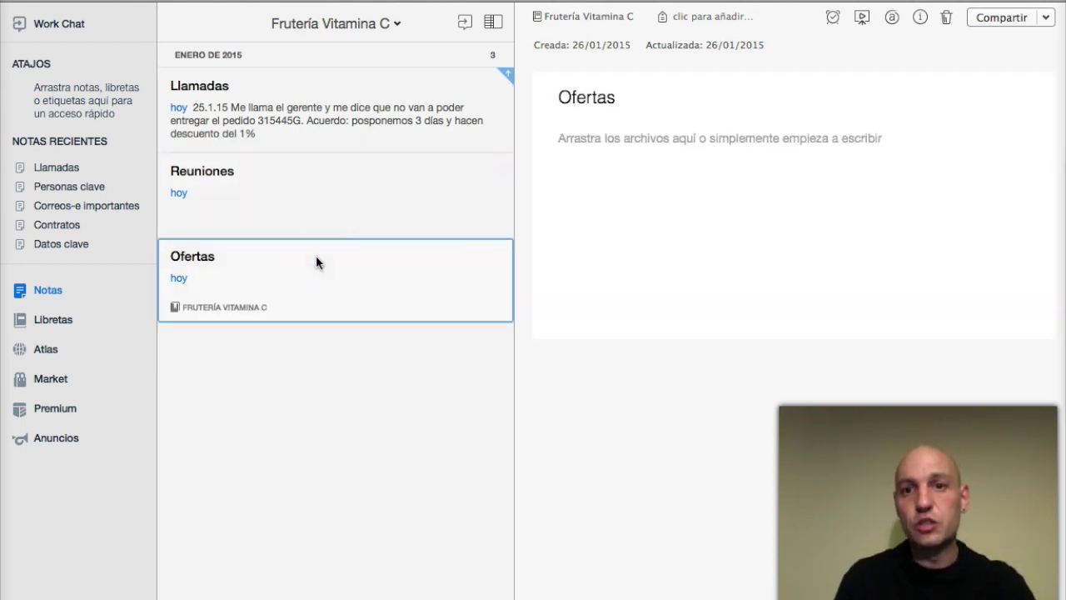
{"action": "left_click", "coordinate": [555, 151]}
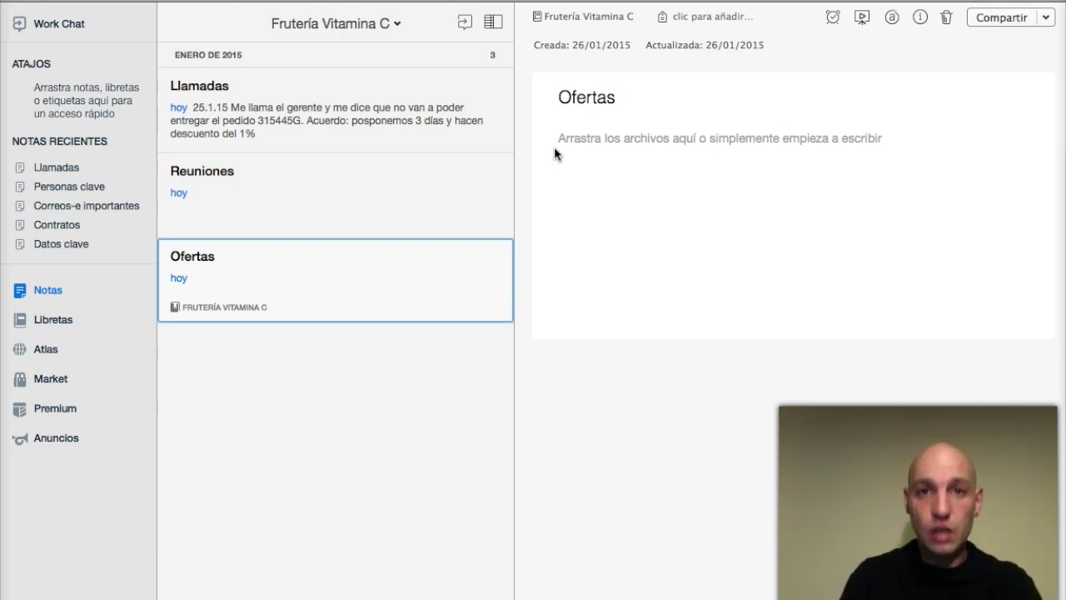
View the Contratos and Datos clave notes in the second employee notebook of the Personas stack, and return to the notebooks overview
{"action": "left_click", "coordinate": [52, 319]}
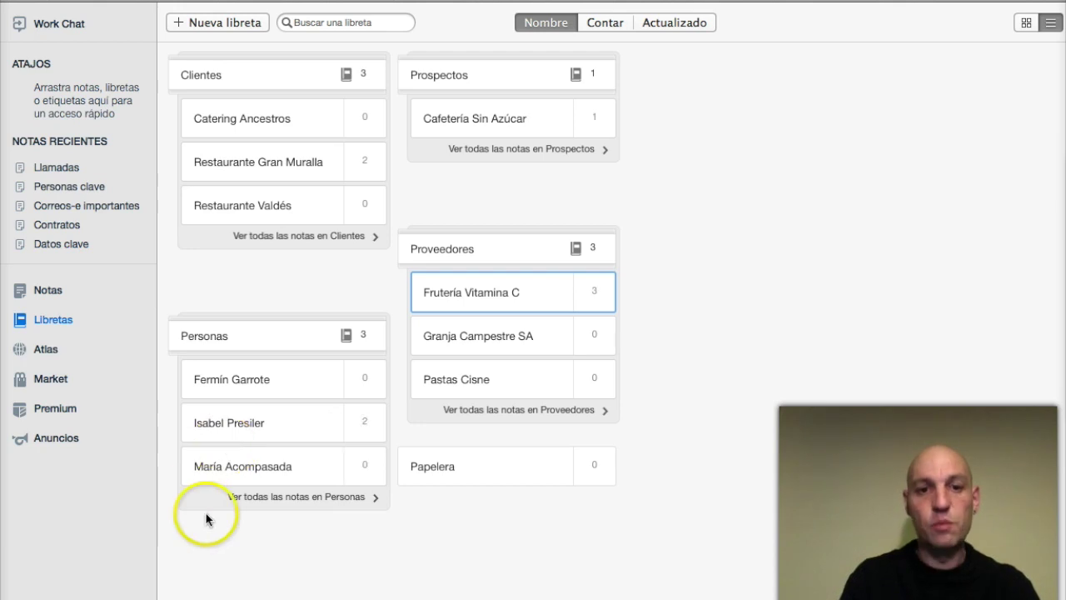
{"action": "double_click", "coordinate": [215, 432]}
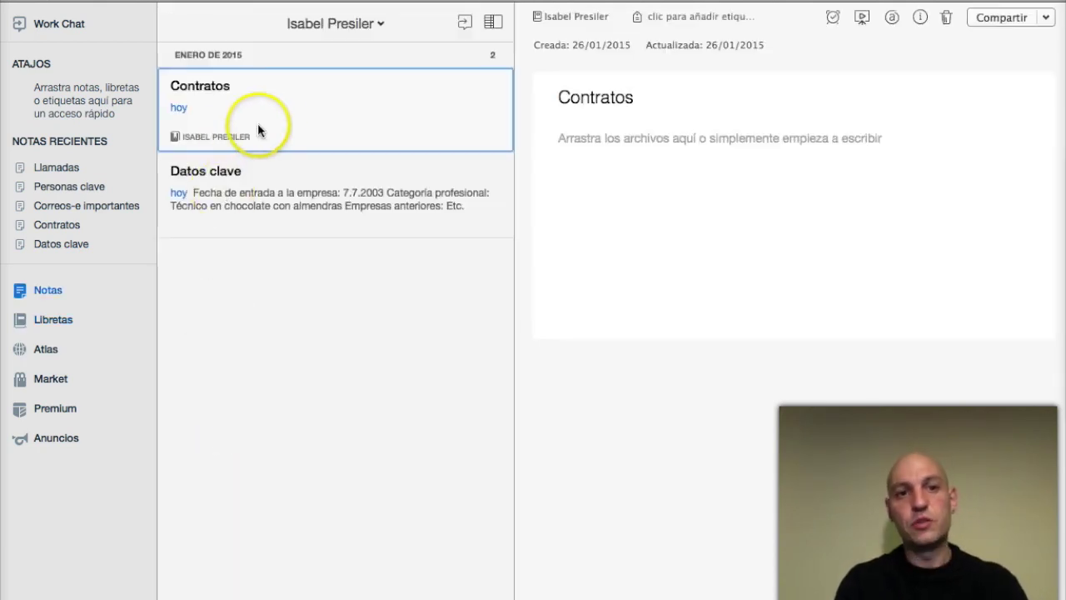
{"action": "left_click", "coordinate": [617, 138]}
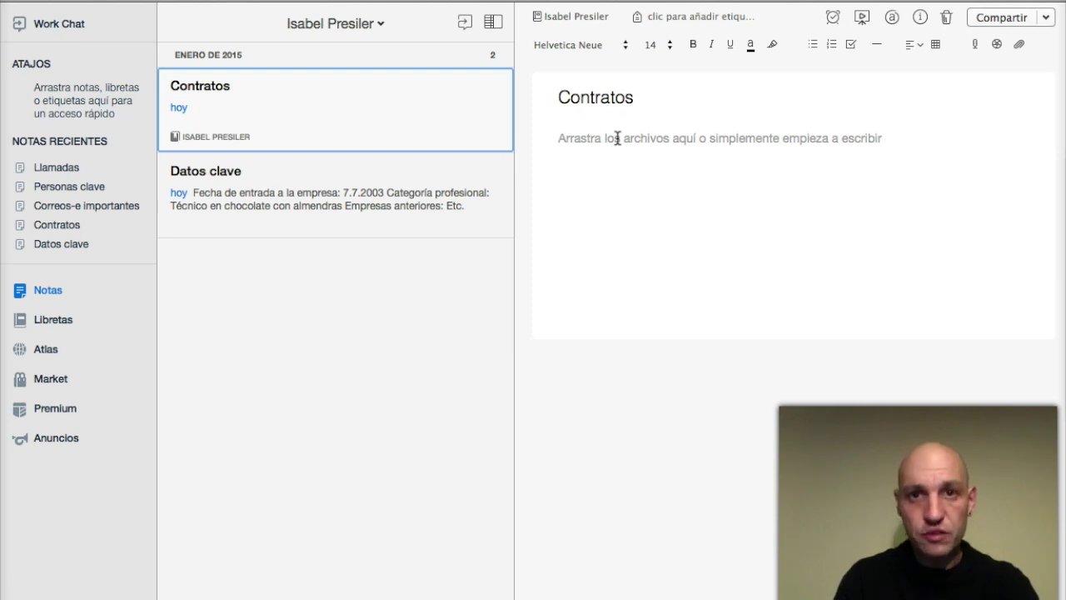
{"action": "left_click", "coordinate": [381, 180]}
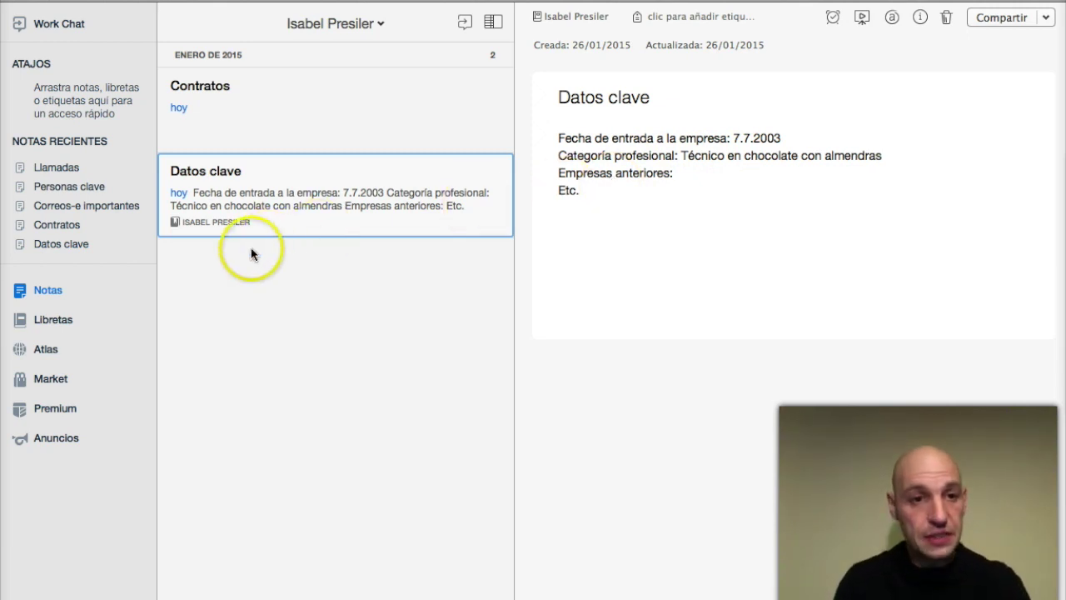
{"action": "left_click", "coordinate": [52, 320]}
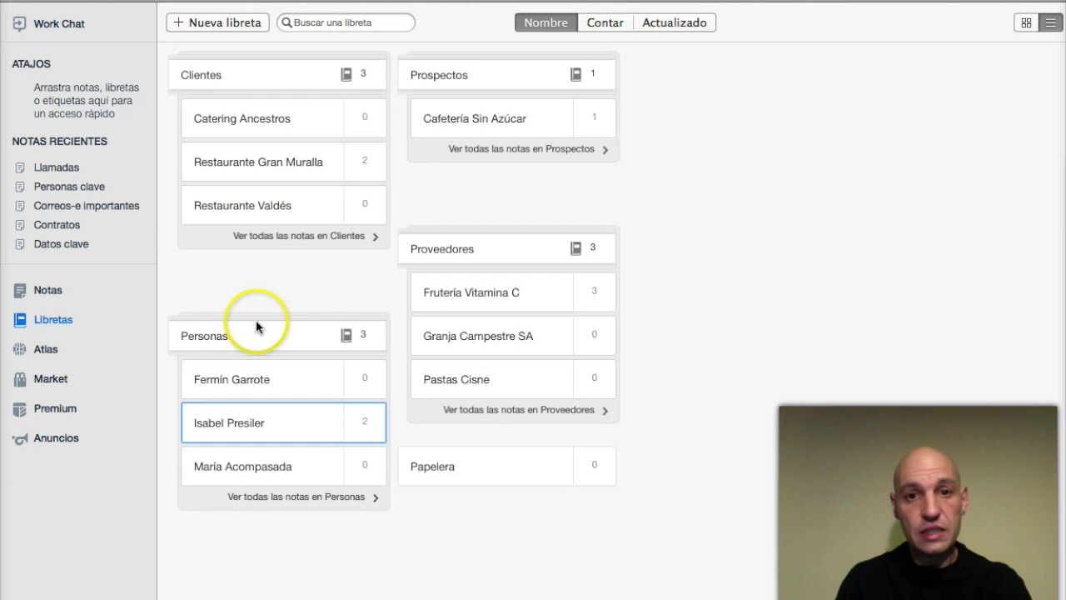
{"action": "mouse_move", "coordinate": [595, 305]}
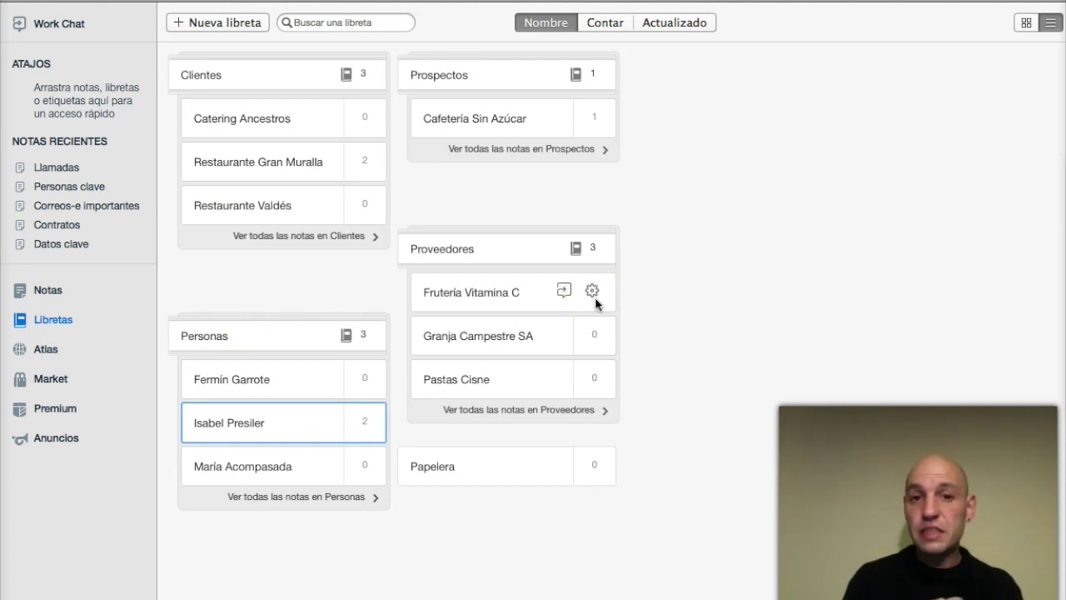